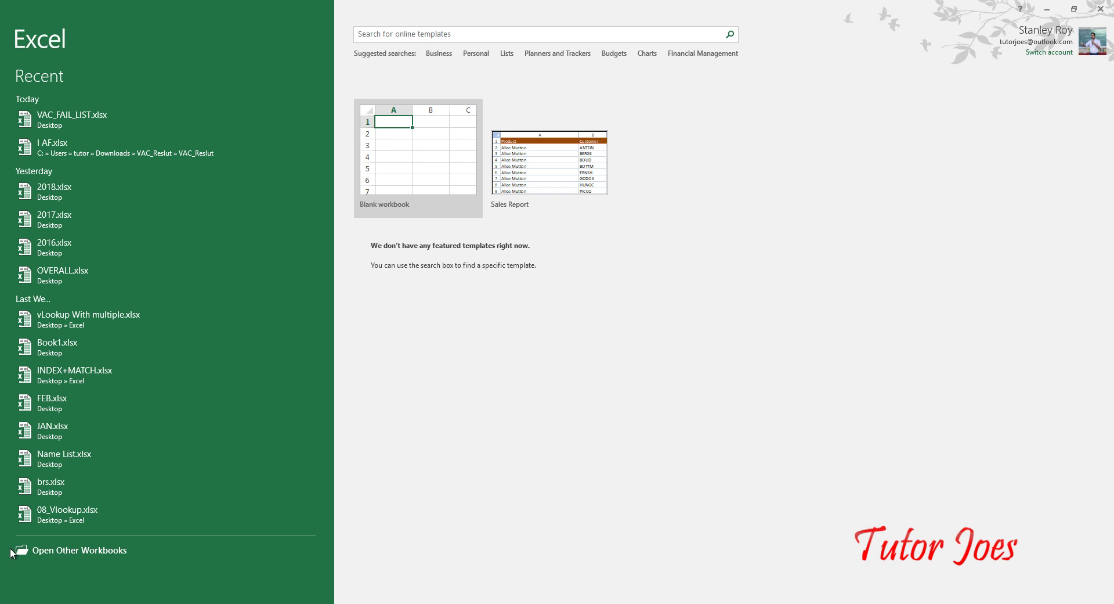
Create a new blank workbook and zoom in on the sheet
click(420, 146)
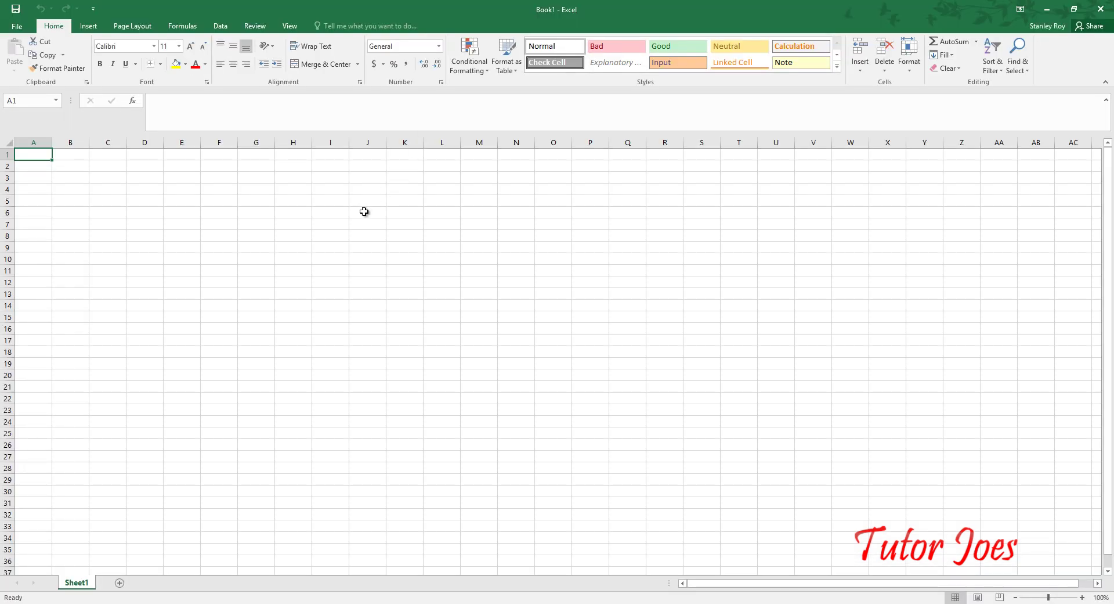
scroll(185, 370, up, 3)
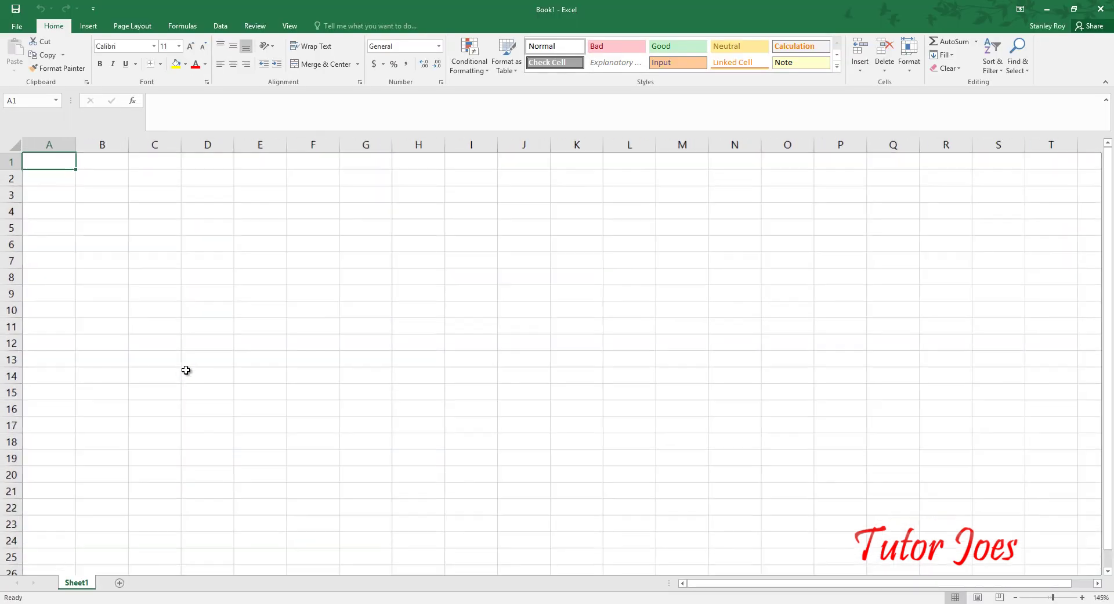
scroll(186, 369, up, 2)
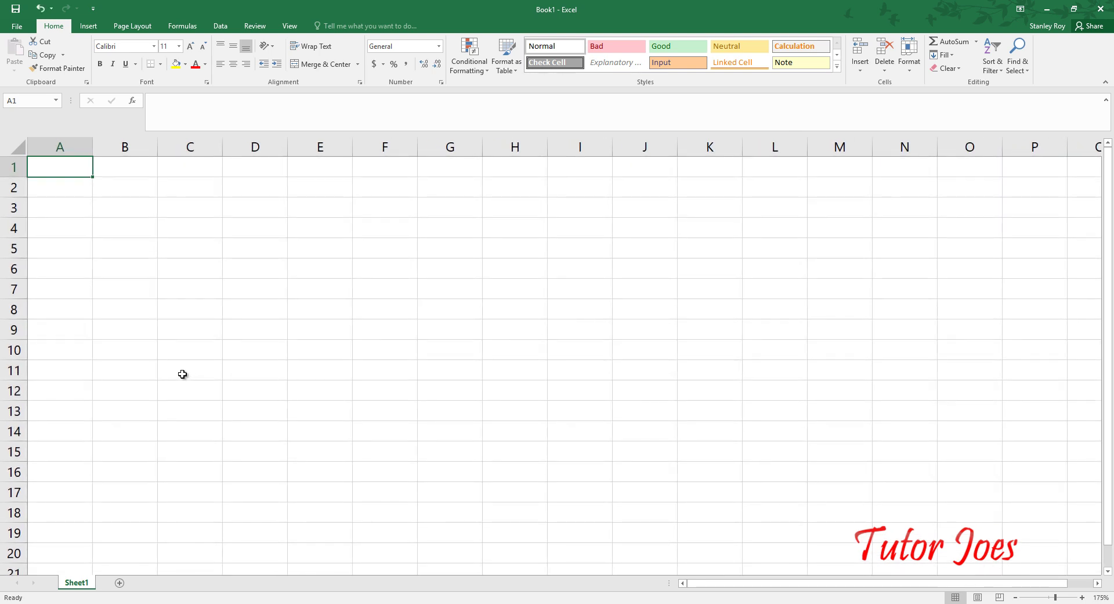
scroll(187, 363, up, 2)
scroll(192, 361, up, 2)
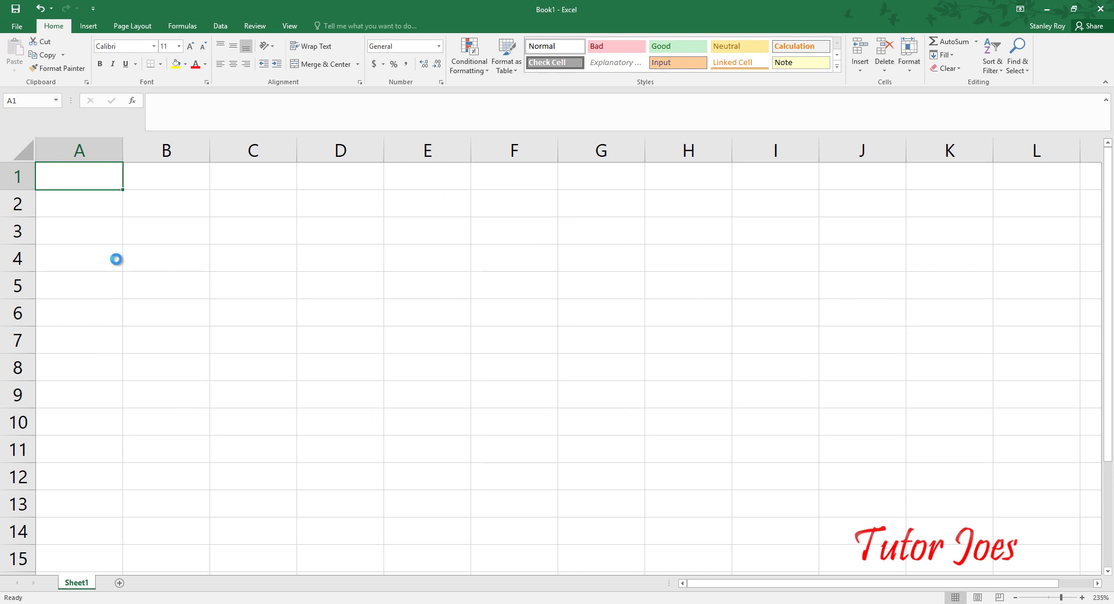
scroll(116, 259, up, 3)
scroll(116, 259, up, 4)
Enter the heading SNO in A1 and the numbers 1, 2, 3 in A2:A4
text(s)
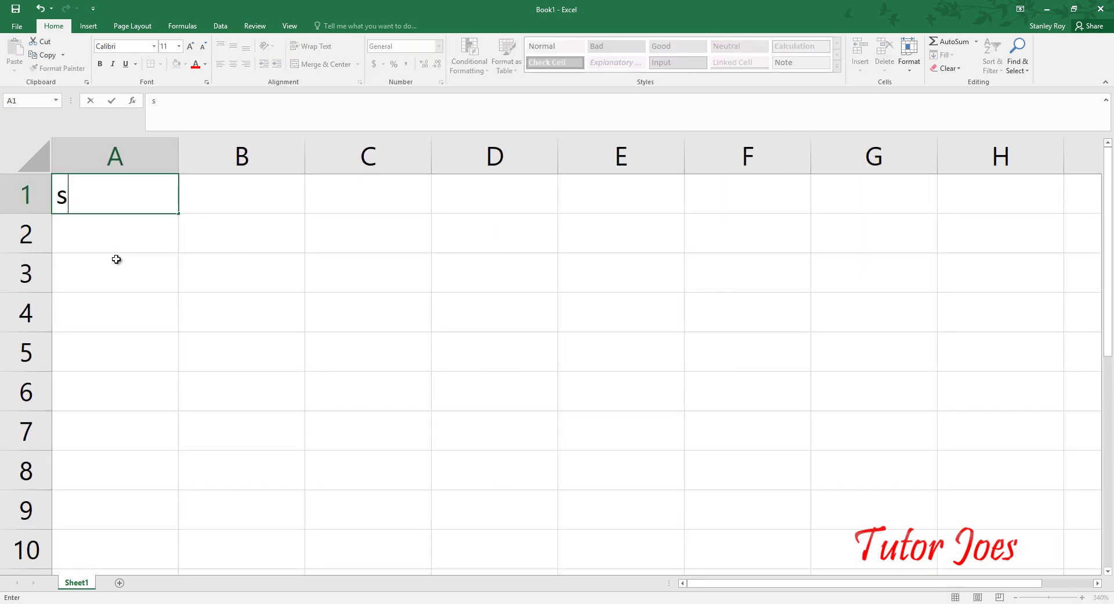
key(BackSpace)
text(SNOI)
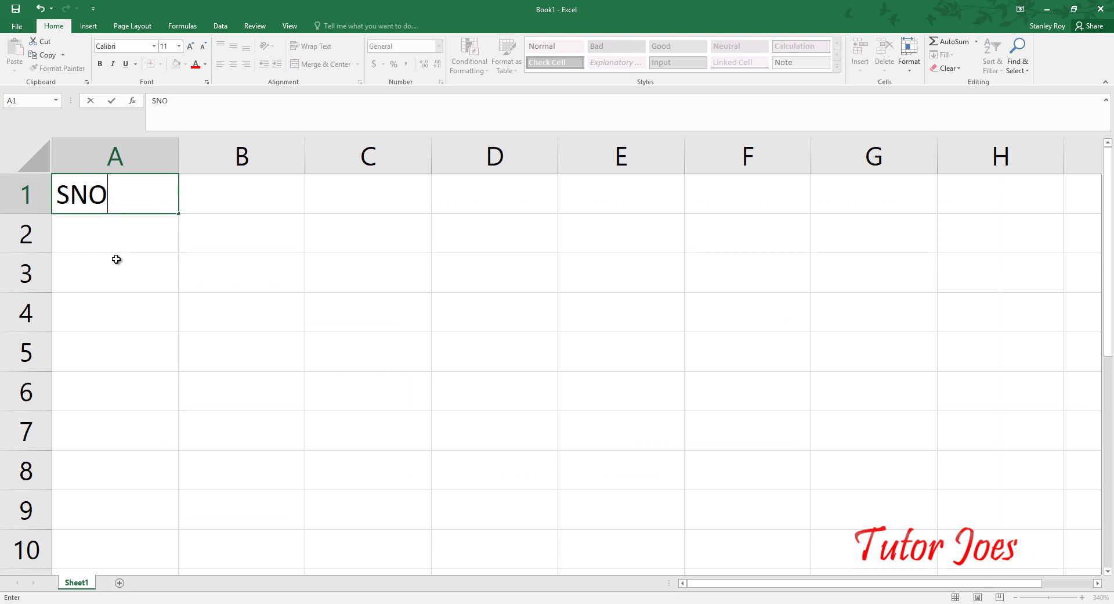
key(Return)
text(1)
key(Return)
text(2)
key(Return)
text(3)
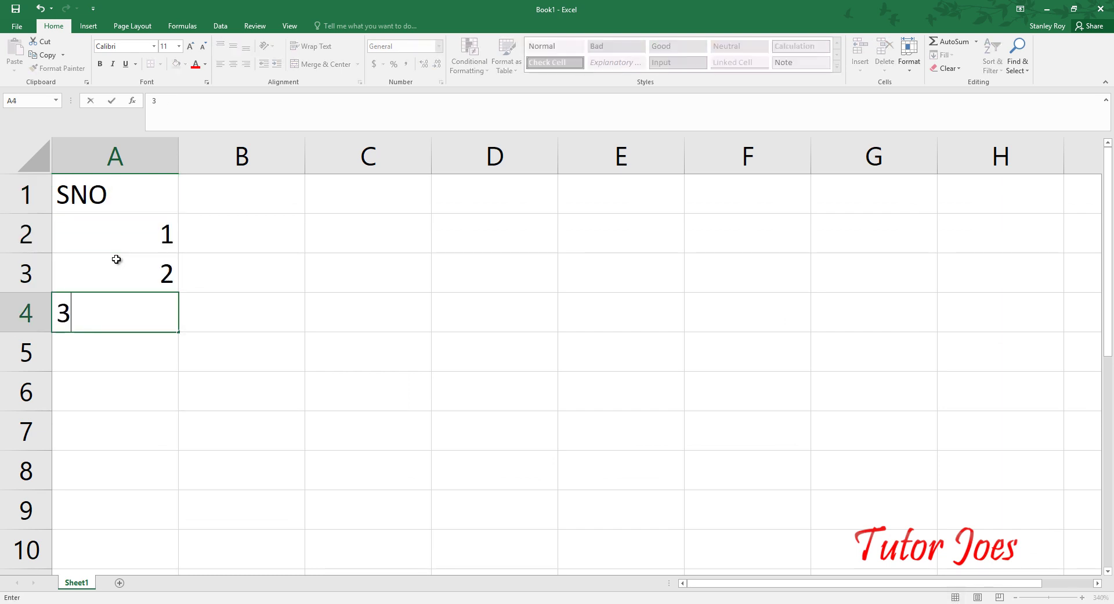
key(Return)
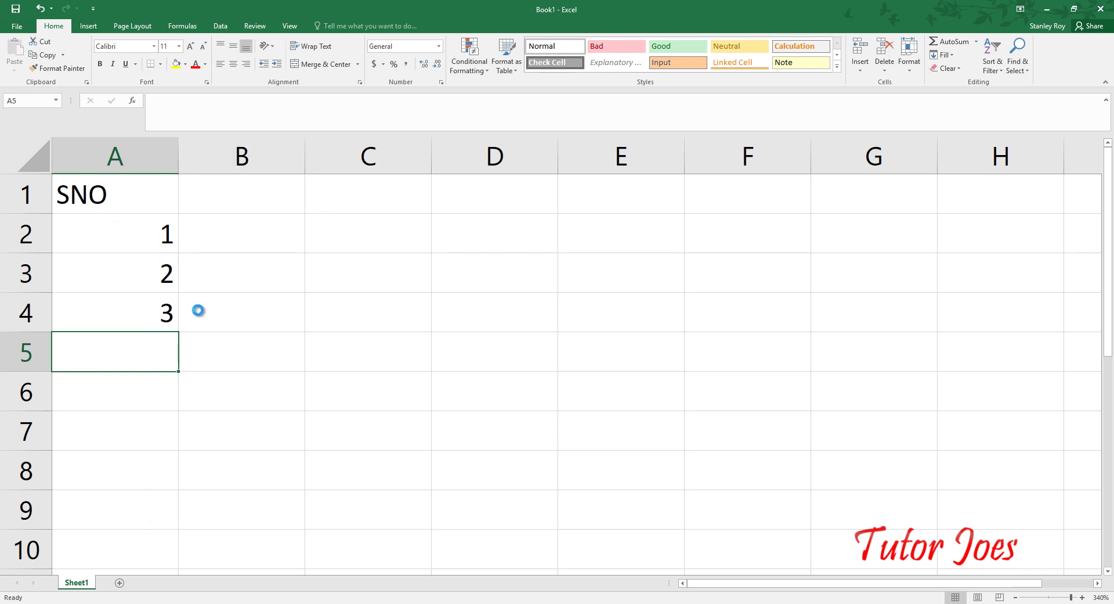
ctrl+scroll(198, 310, up, 2)
ctrl+scroll(198, 310, up, 2)
Select 1 and 2 in A2:A3 and drag the fill handle to continue through 7 in A8
click(169, 246)
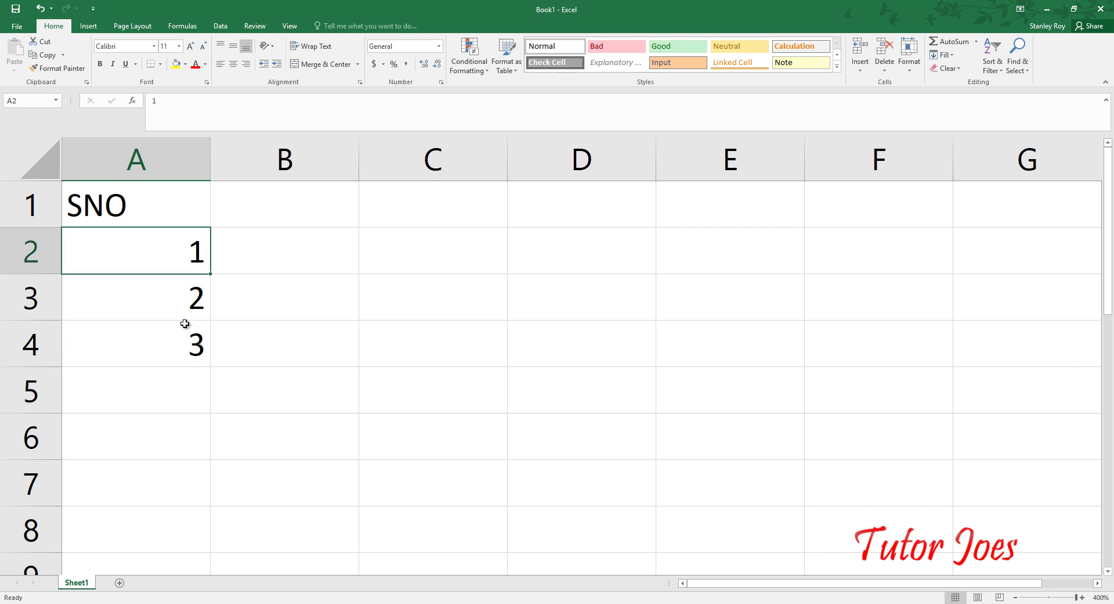
click(185, 283)
click(177, 246)
click(174, 307)
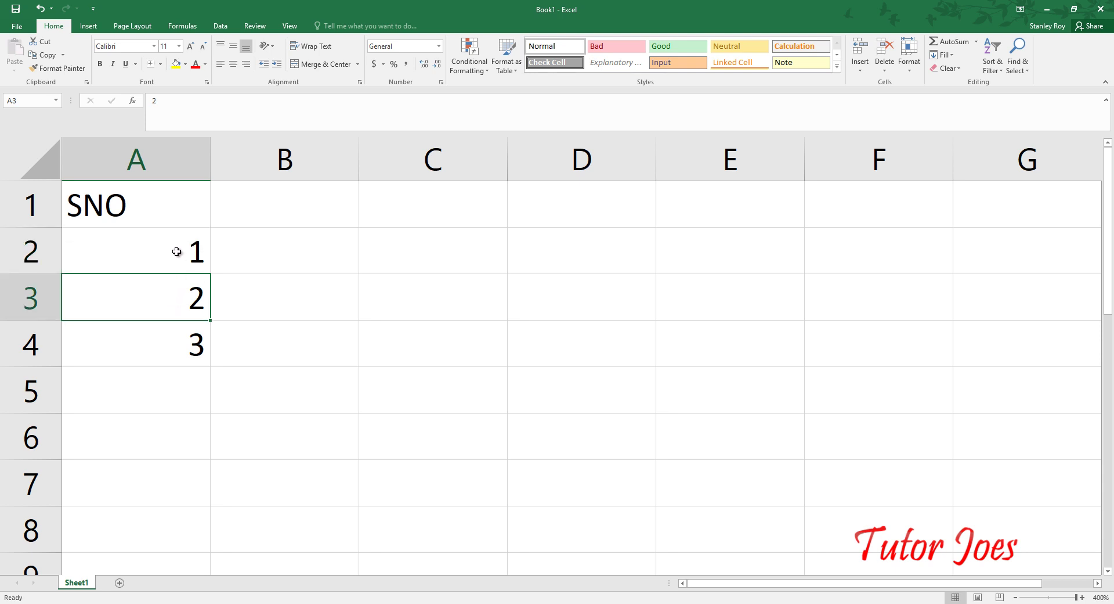
drag(177, 251, 187, 304)
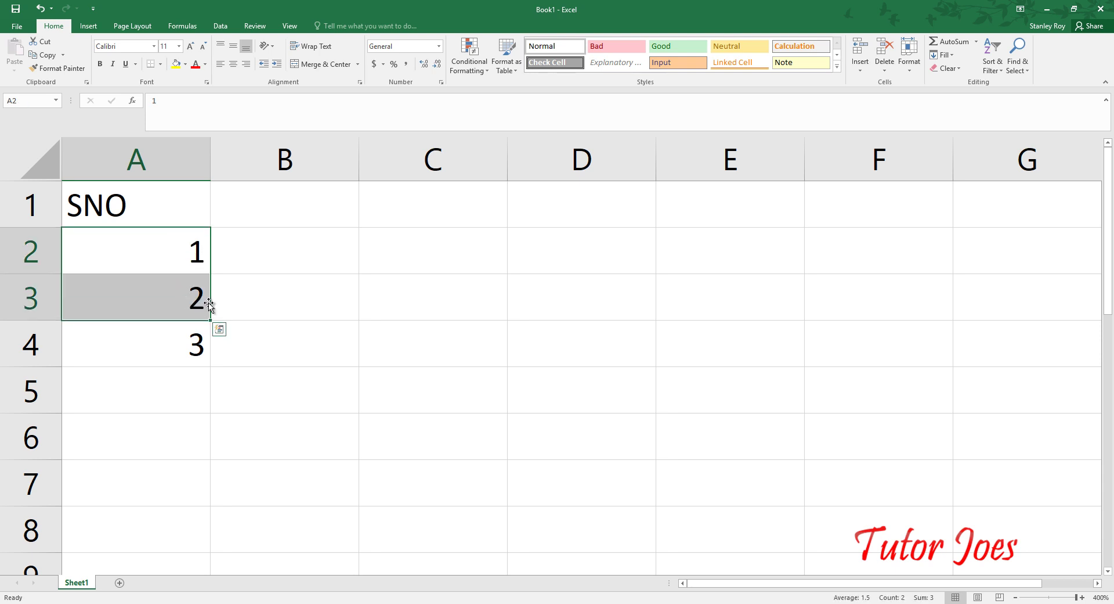
click(177, 288)
click(196, 348)
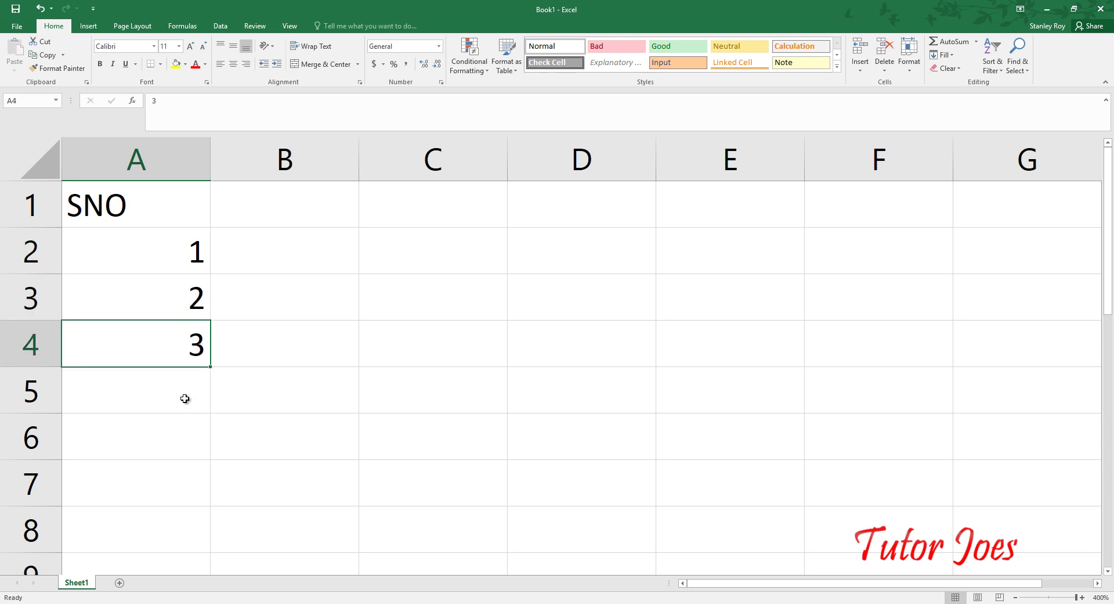
click(186, 244)
drag(186, 266, 225, 540)
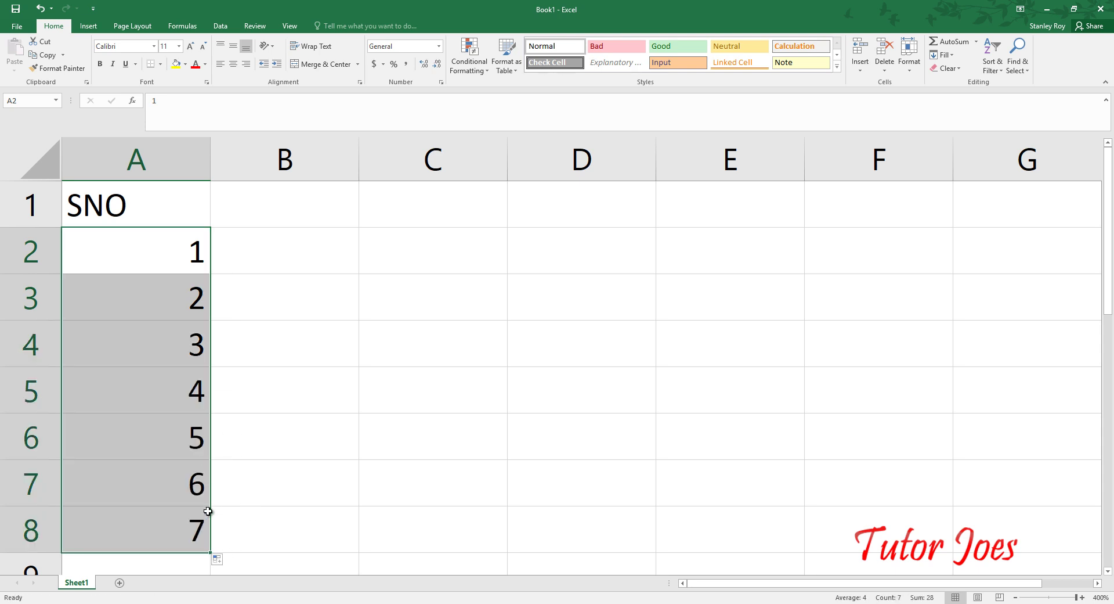
click(295, 255)
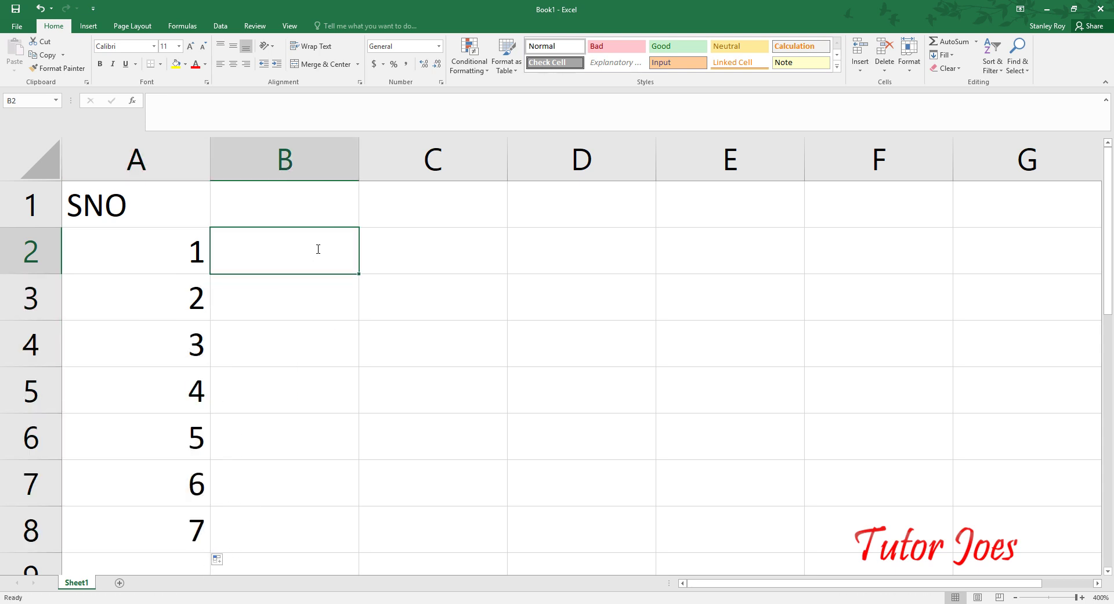
Enter 2 and 4 in B2:B3 and fill the even series down to 14 in B8
text(2)
key(Return)
text(4)
key(Return)
click(323, 253)
drag(323, 253, 326, 293)
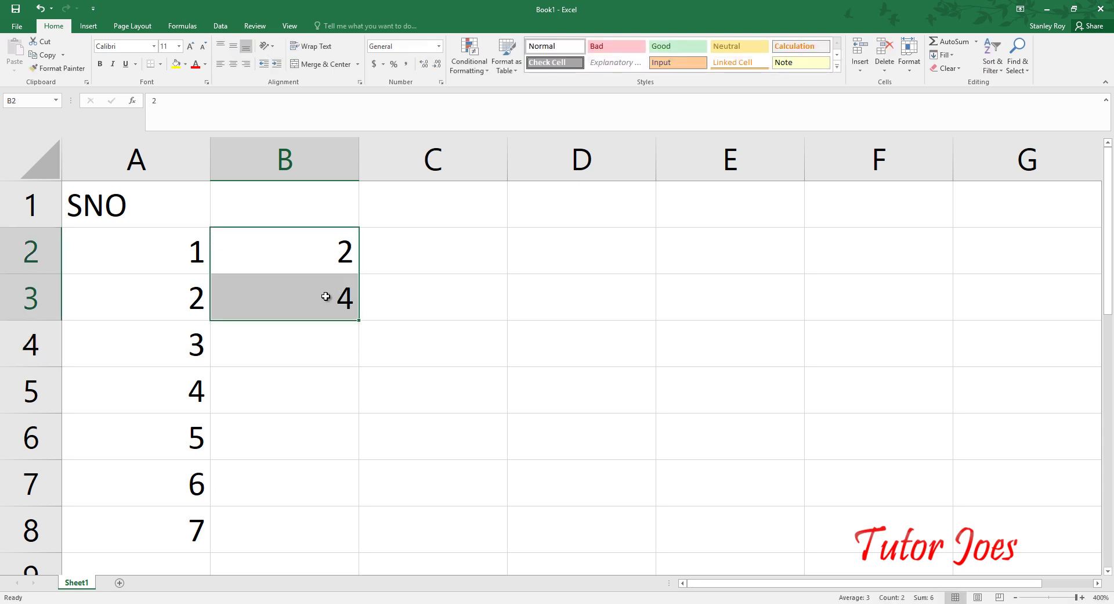
click(339, 252)
click(346, 302)
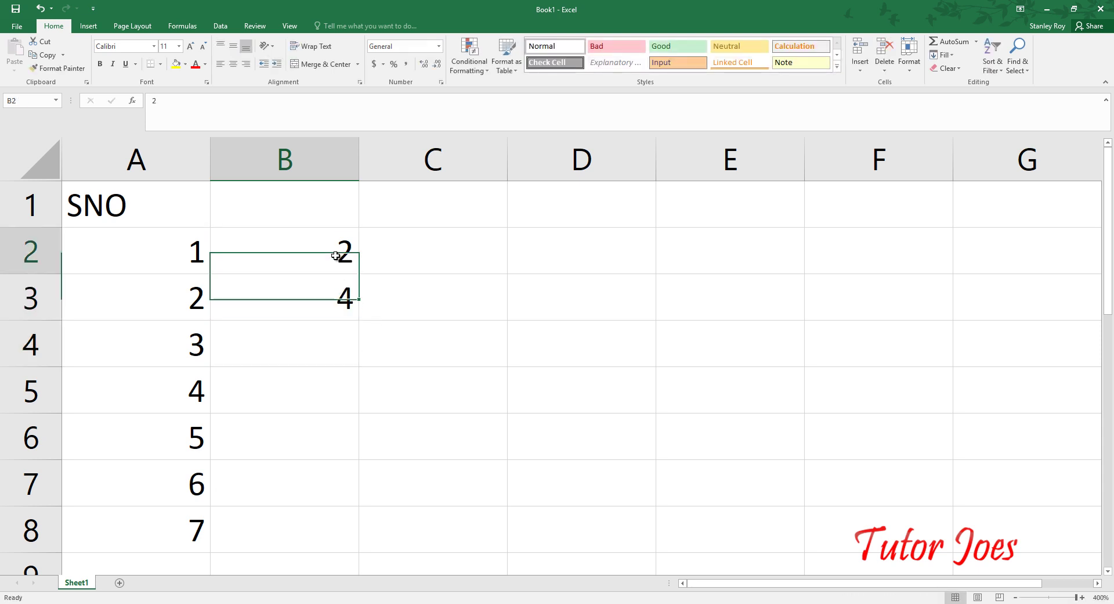
mouse_move(343, 250)
mouse_down()
mouse_move(361, 318)
mouse_move(365, 546)
mouse_up()
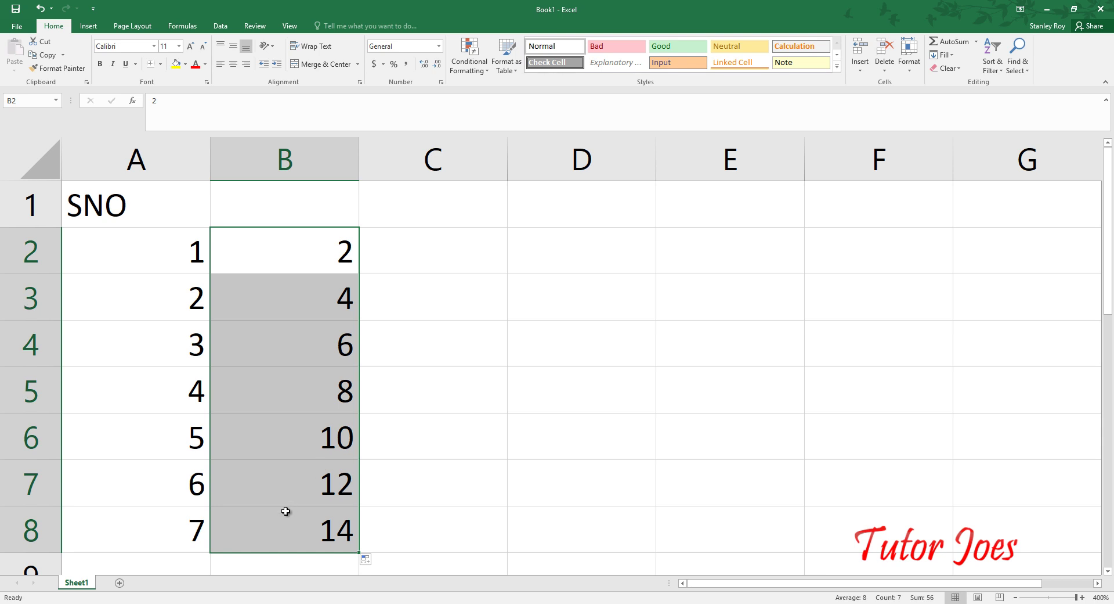
click(419, 247)
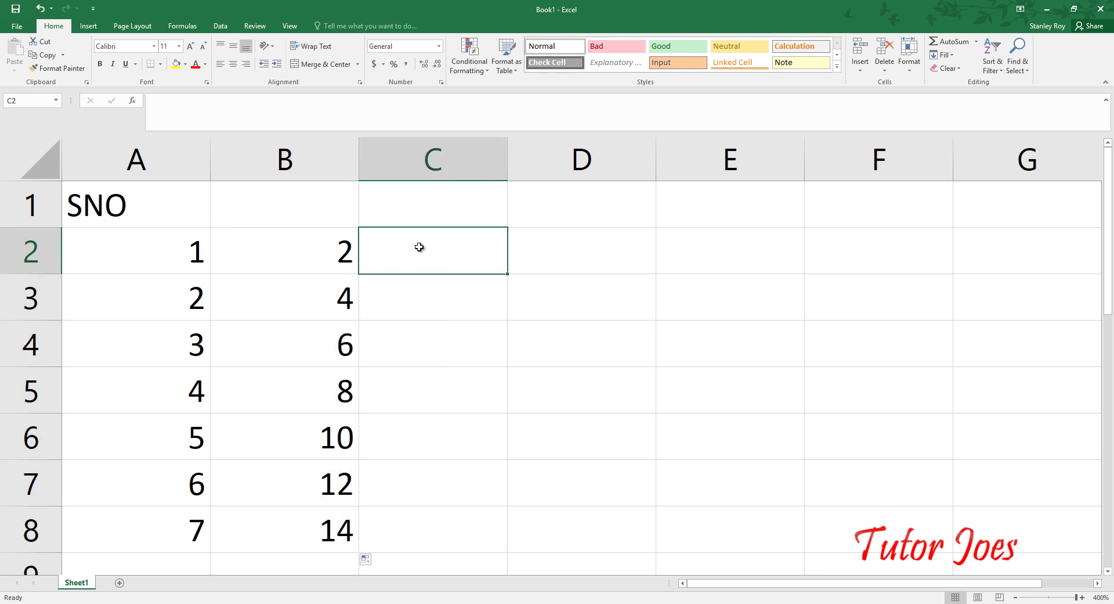
Fill C2:C8 with odd numbers 1 to 13 starting from 1 and 3, then clear A4:B8
text(1)
key(Return)
text(3)
key(Return)
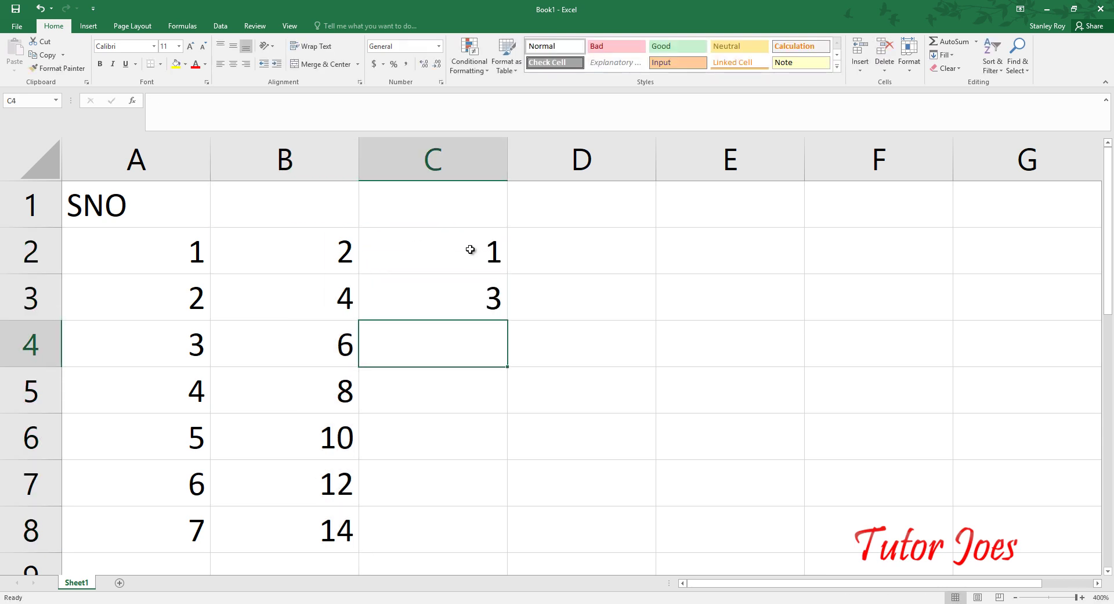
click(470, 249)
drag(483, 247, 486, 533)
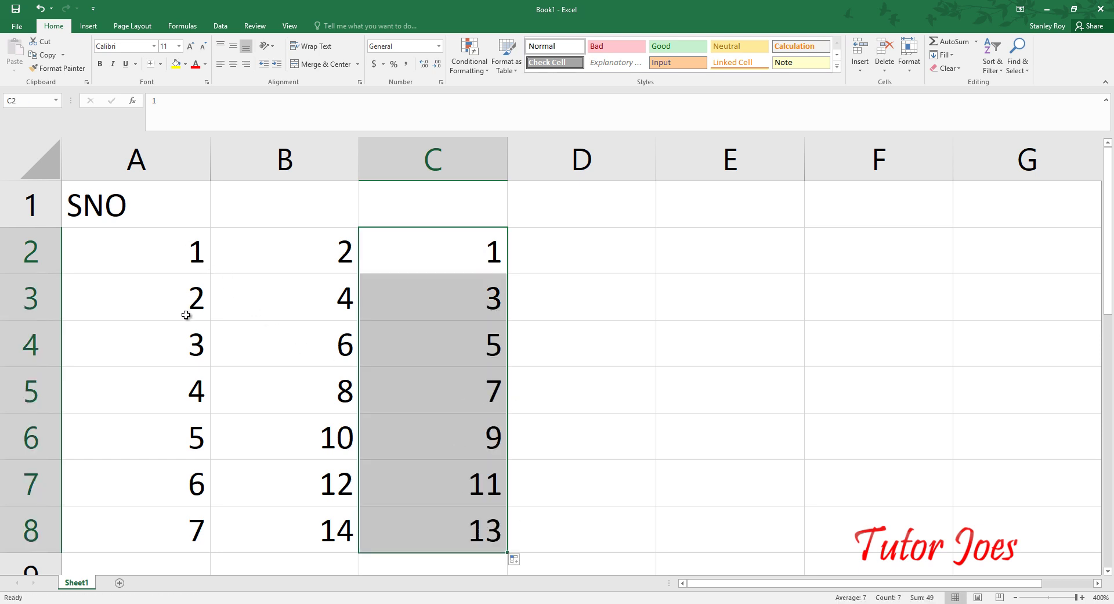
drag(185, 329, 215, 511)
key(Delete)
Drag the 1, 2 in A2:A3 down to refill A2:A7 with 1 through 6
click(188, 238)
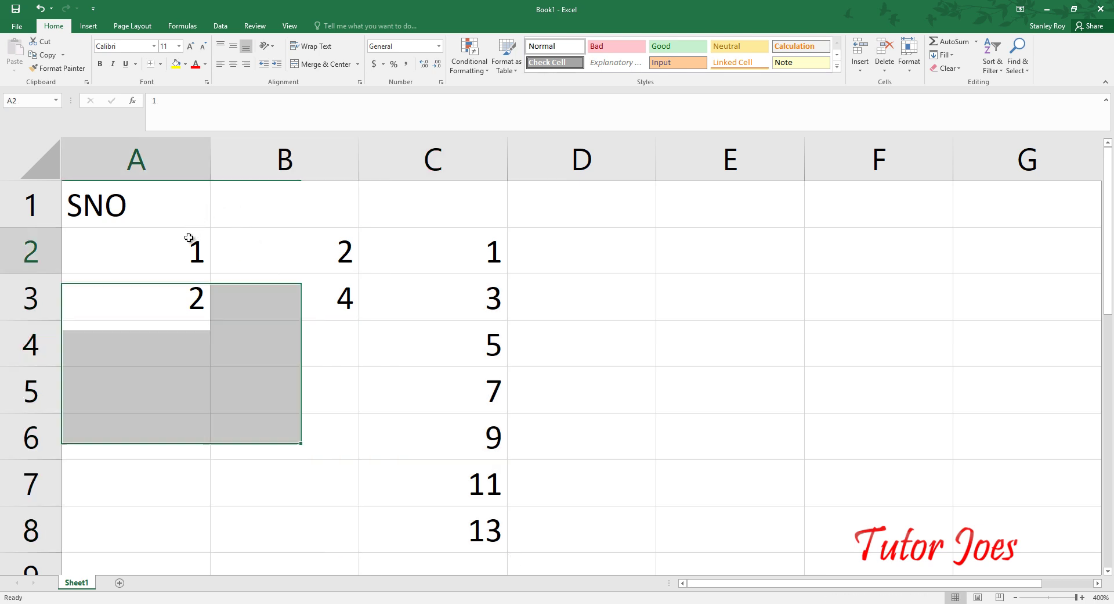
drag(189, 238, 181, 297)
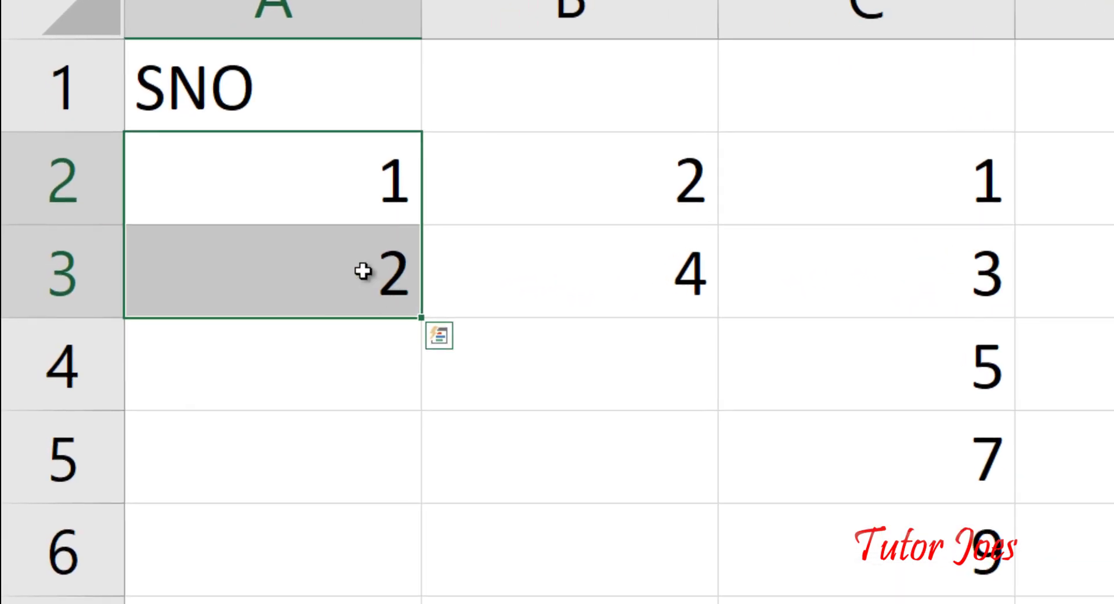
drag(363, 271, 340, 600)
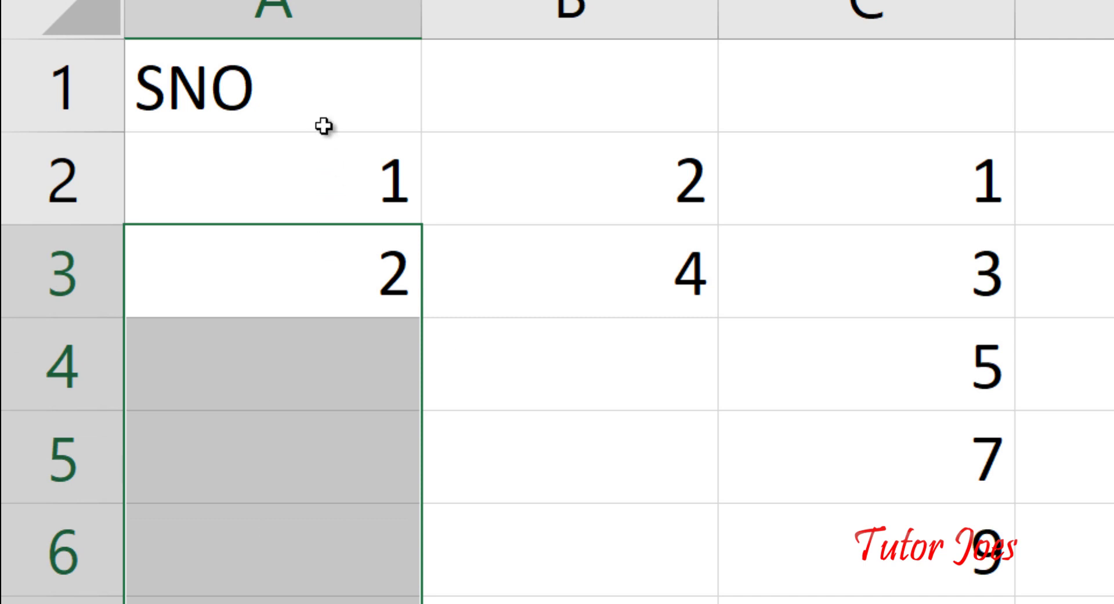
drag(329, 213, 329, 264)
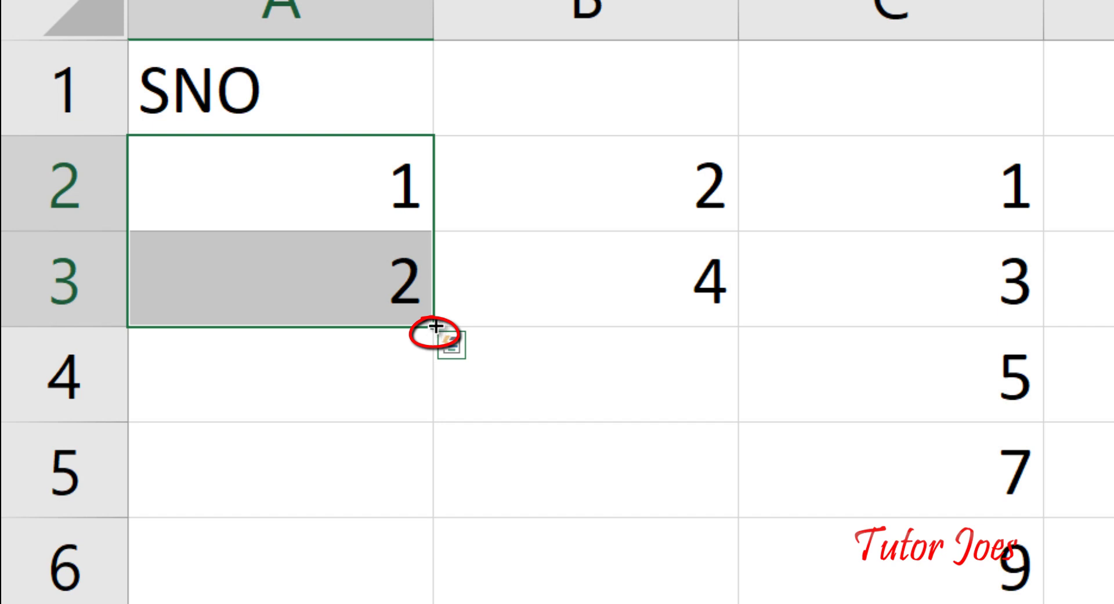
drag(435, 326, 450, 600)
click(615, 294)
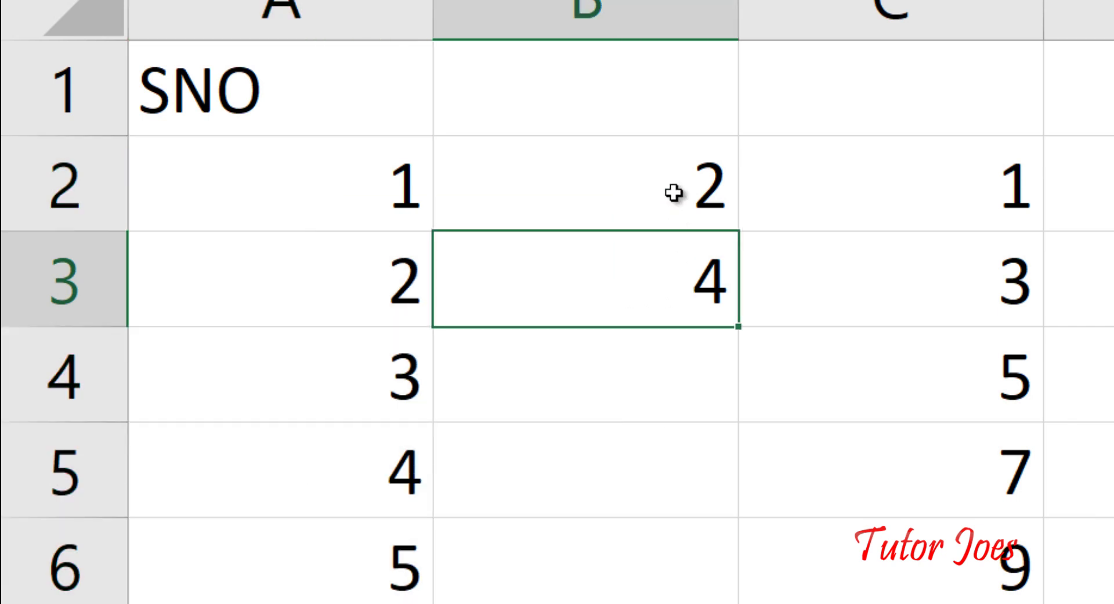
drag(677, 192, 666, 251)
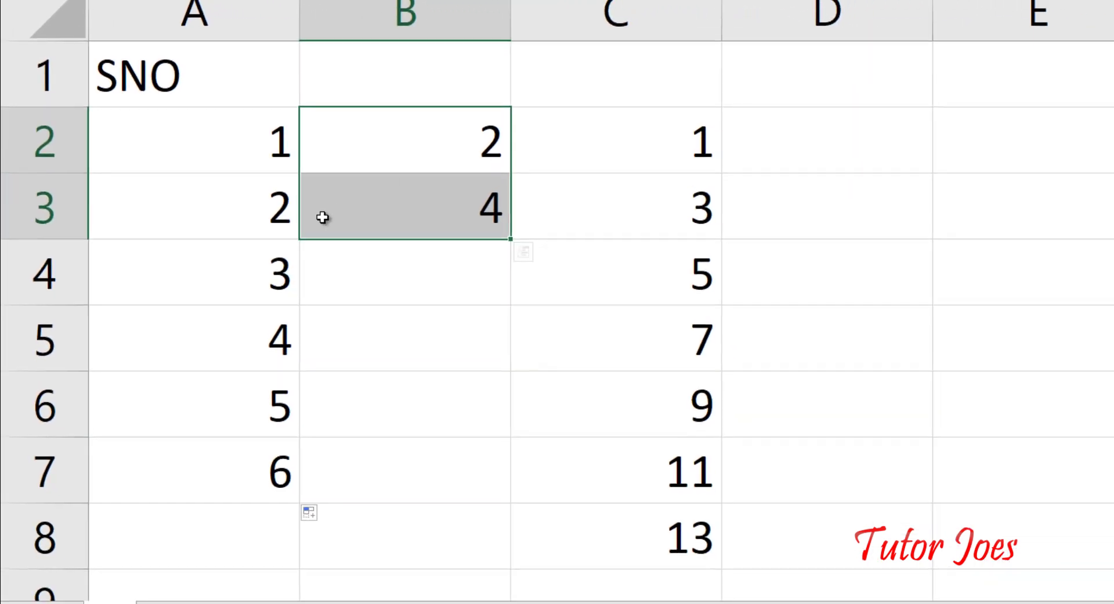
click(432, 231)
click(279, 168)
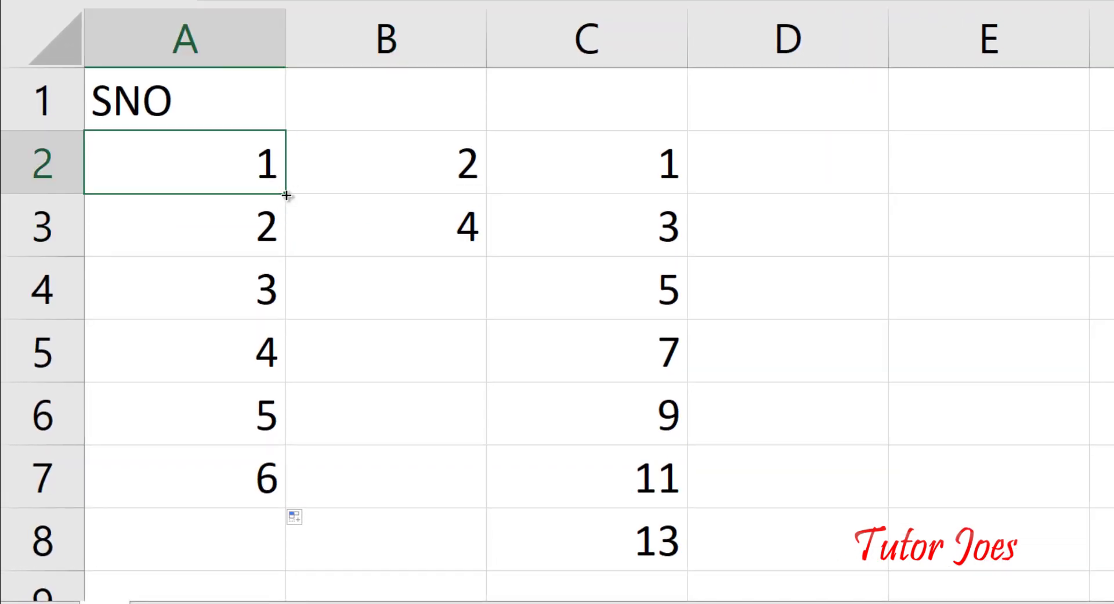
drag(288, 240, 291, 139)
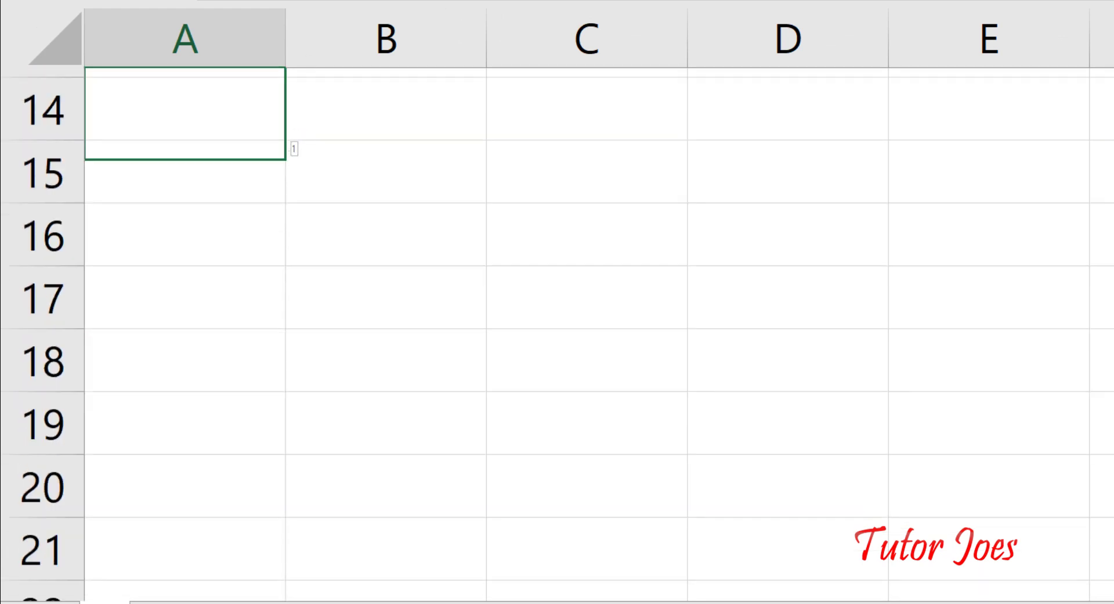
drag(293, 143, 238, 244)
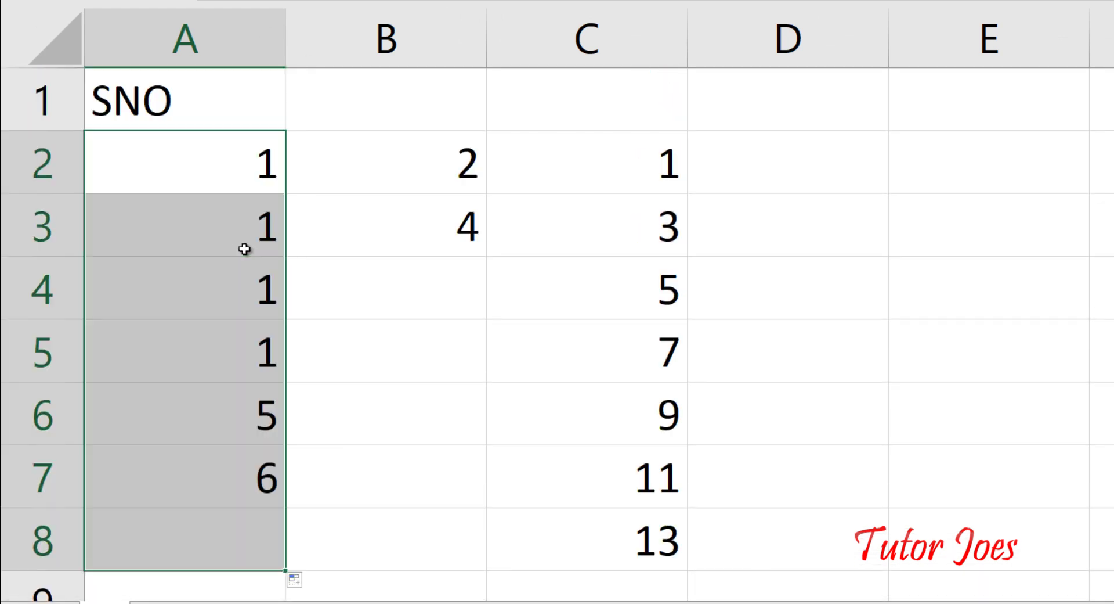
click(261, 230)
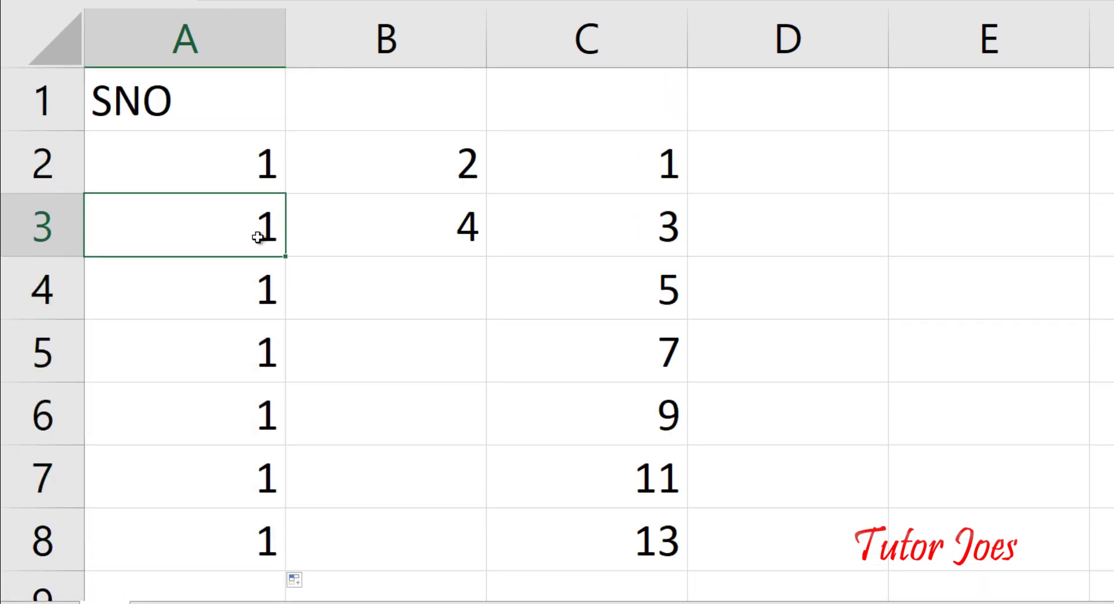
click(250, 177)
click(244, 225)
text(2)
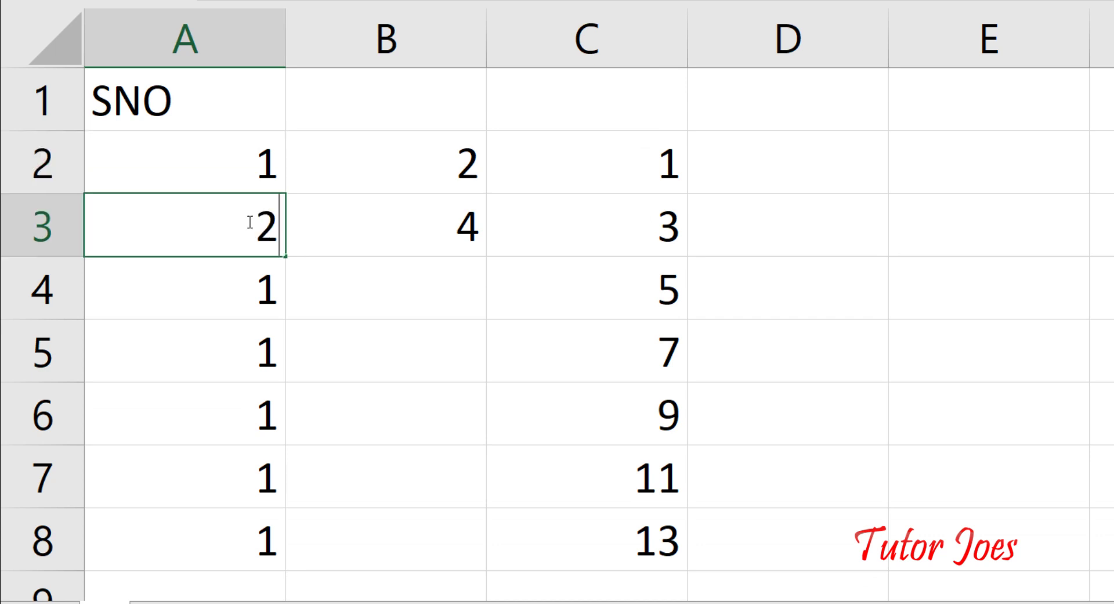
key(Return)
mouse_move(258, 187)
mouse_down()
mouse_move(297, 382)
mouse_move(295, 568)
mouse_up()
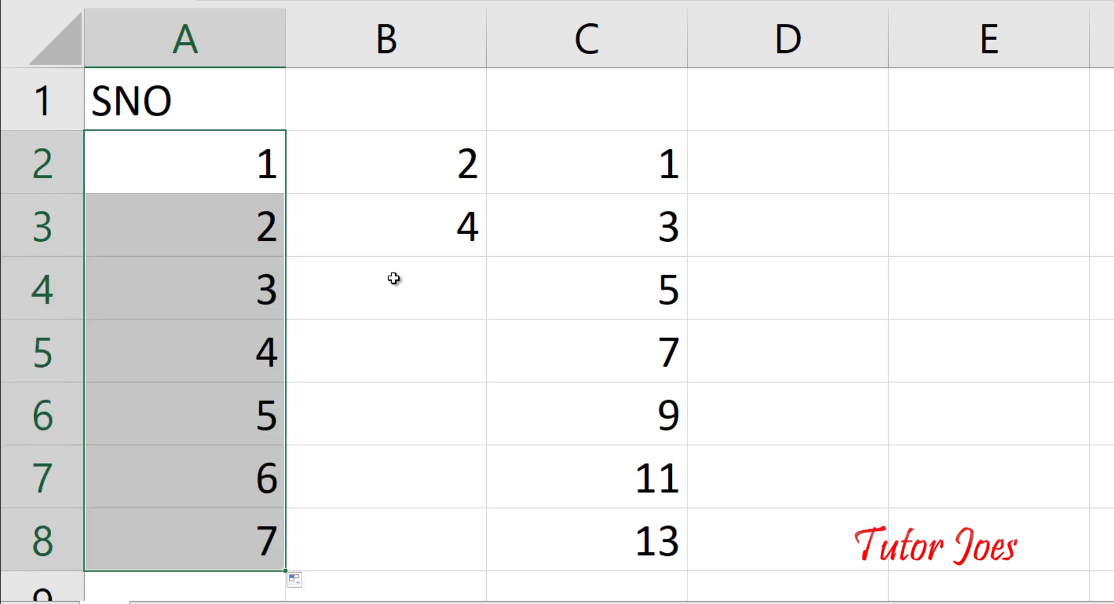
Enter A1001 in E2 and fill it down to A1006 in E7
click(899, 149)
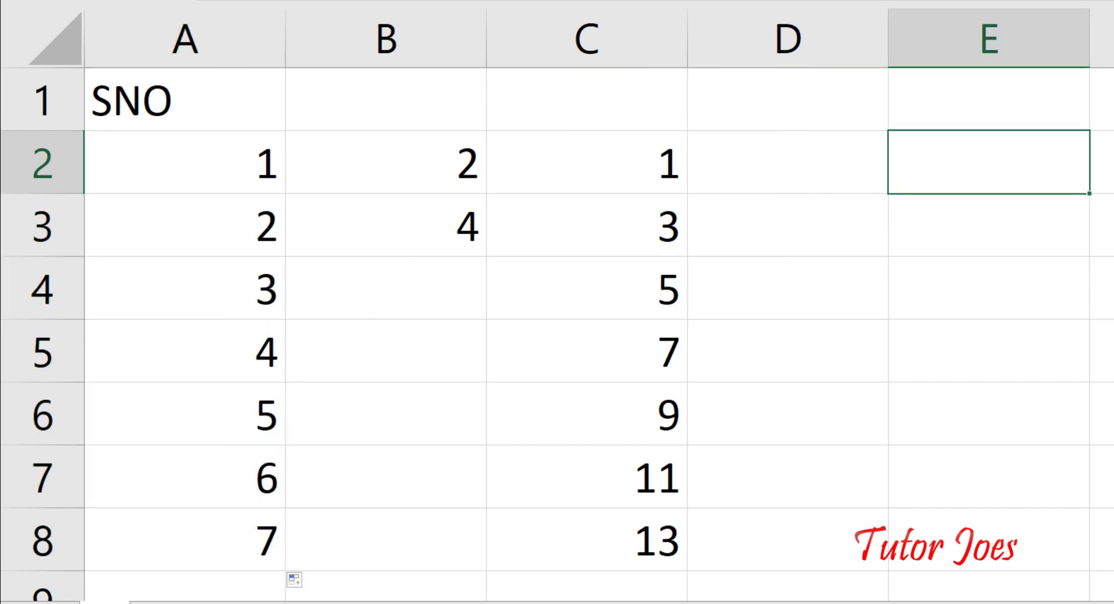
text(A1)
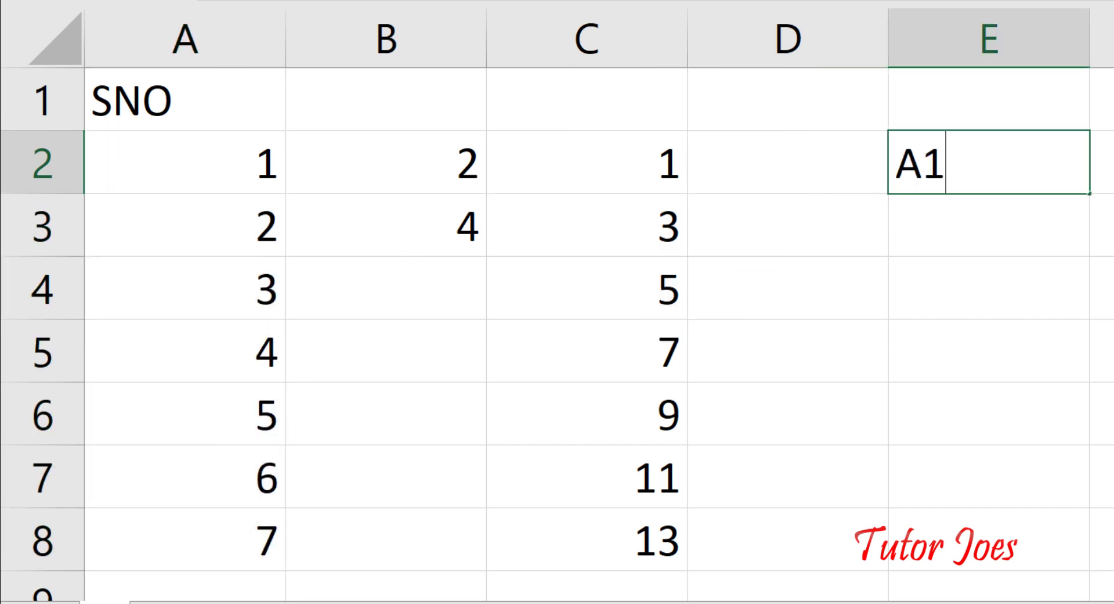
text(001)
key(Return)
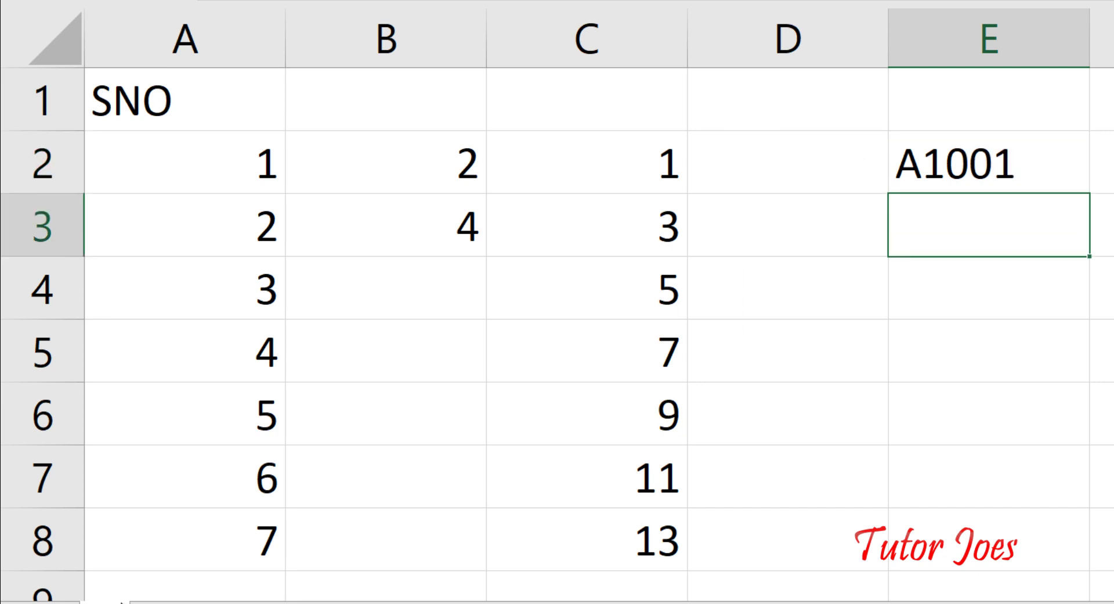
click(958, 162)
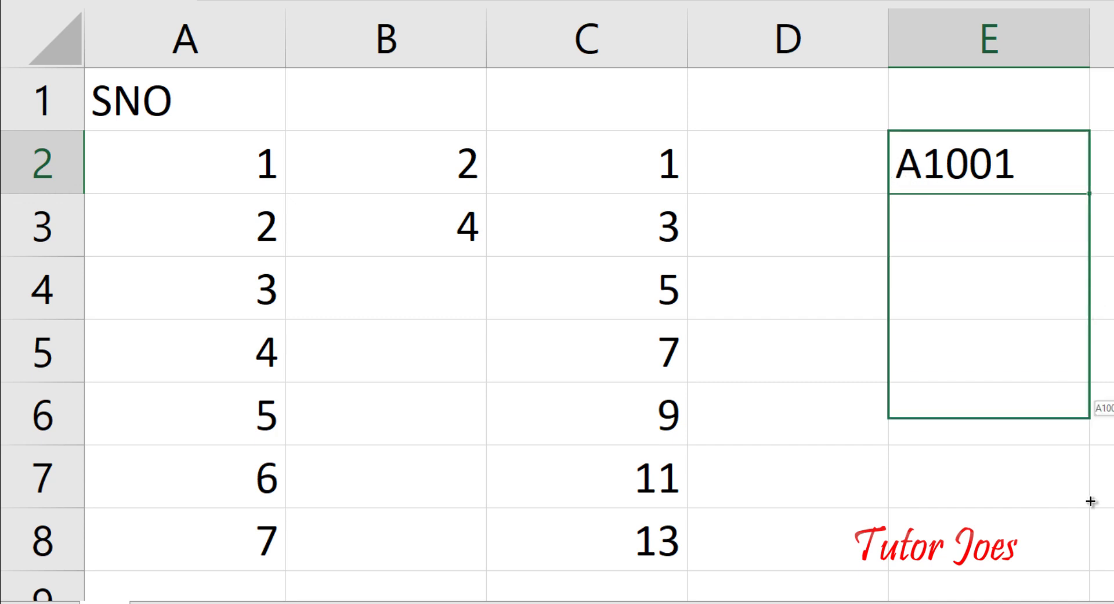
drag(1091, 205, 1094, 500)
Check the filled codes in E3:E6, then return to cell A2
click(1033, 227)
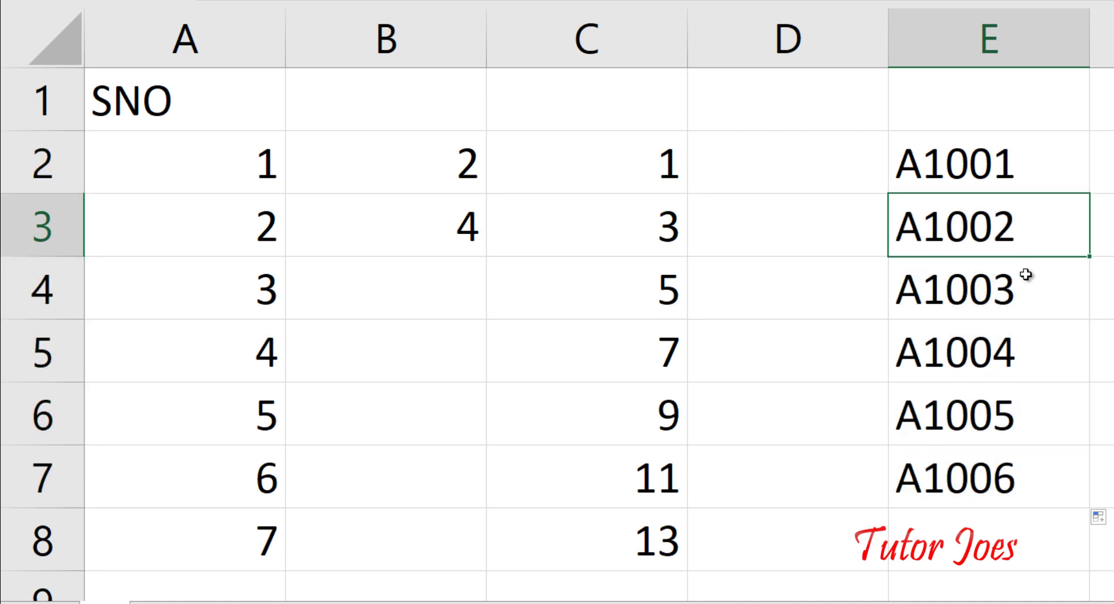
click(1027, 276)
click(1021, 346)
click(1027, 408)
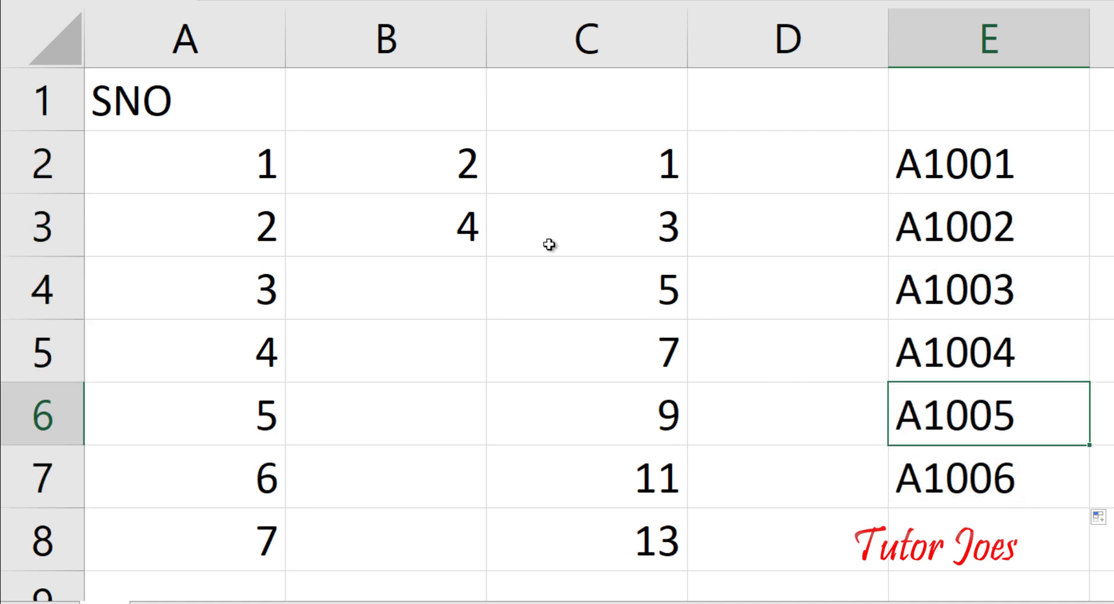
click(235, 173)
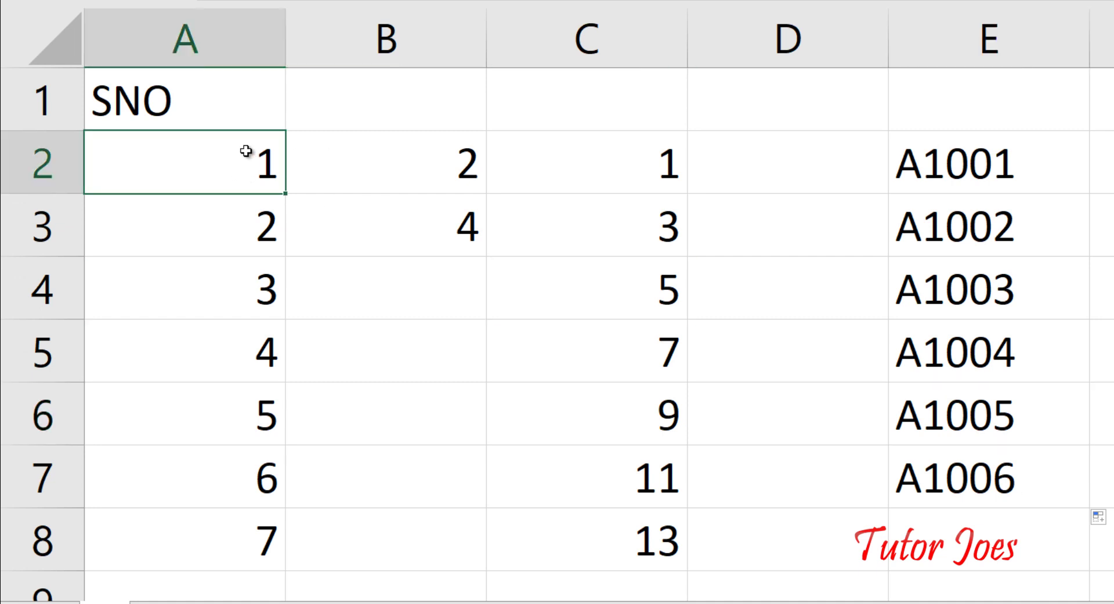
Enter 1 in A10 and 2 in B10, then fill the row series right to 5 in E10
mouse_move(250, 152)
mouse_down()
mouse_move(259, 402)
mouse_move(249, 557)
mouse_up()
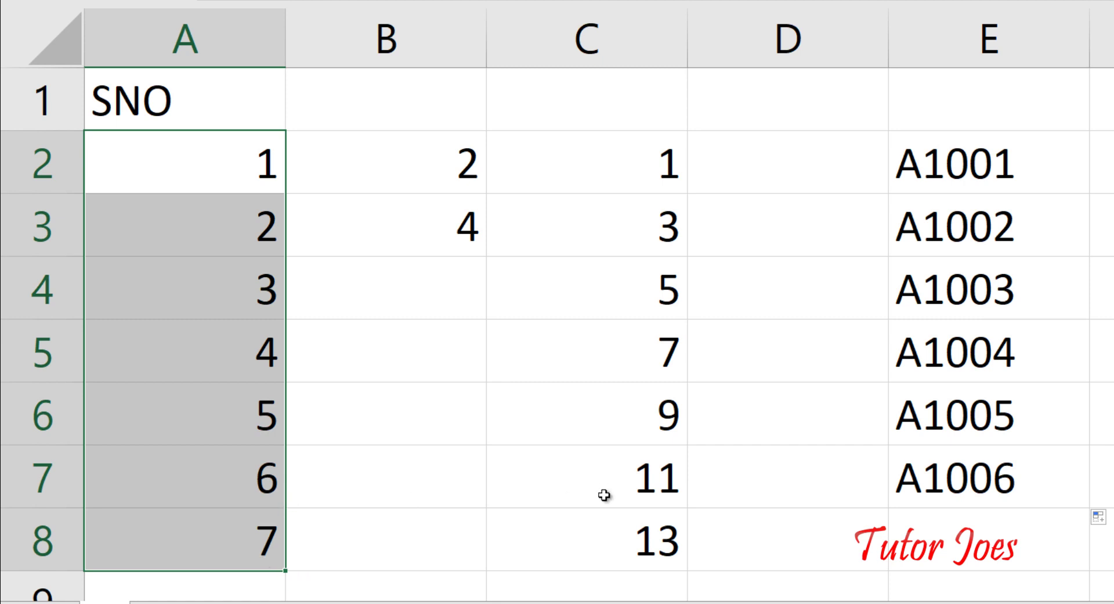
scroll(385, 481, down, 2)
click(259, 281)
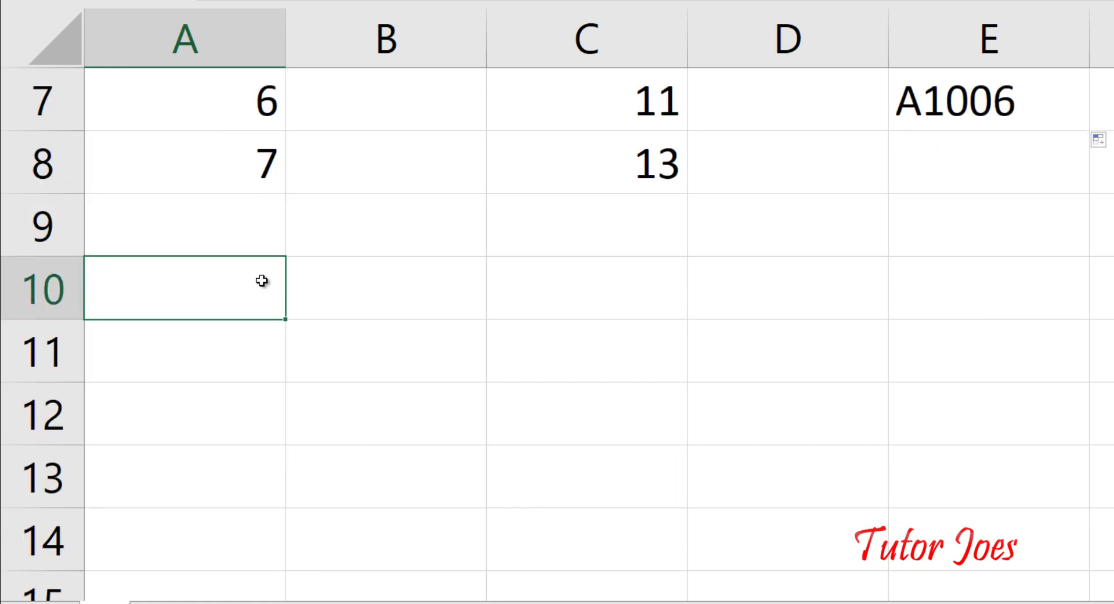
text(1)
key(Tab)
text(2)
key(Return)
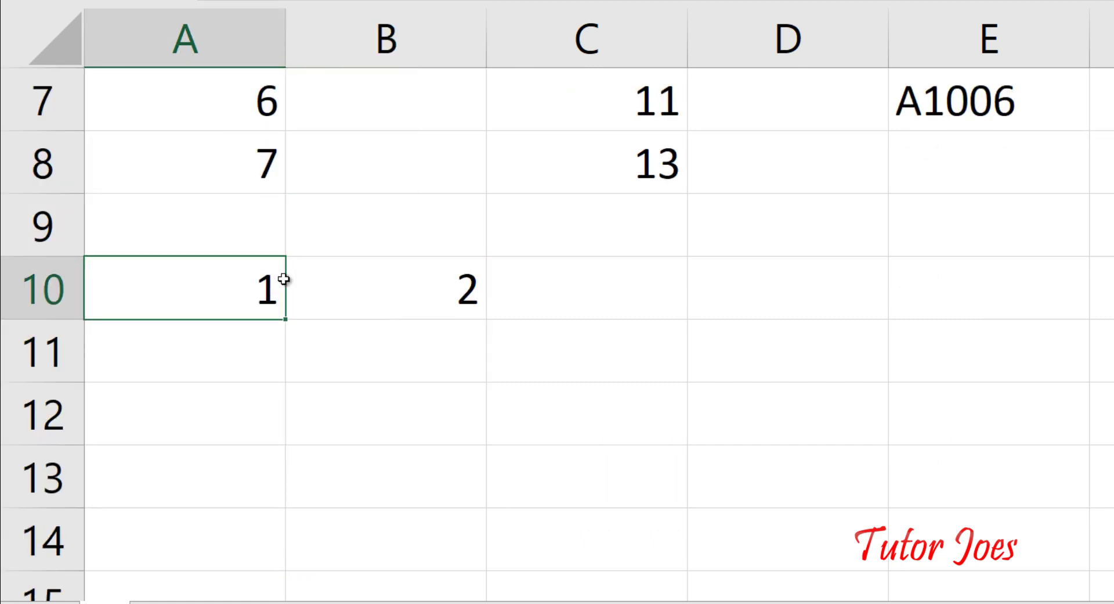
drag(261, 281, 368, 290)
drag(486, 318, 1082, 399)
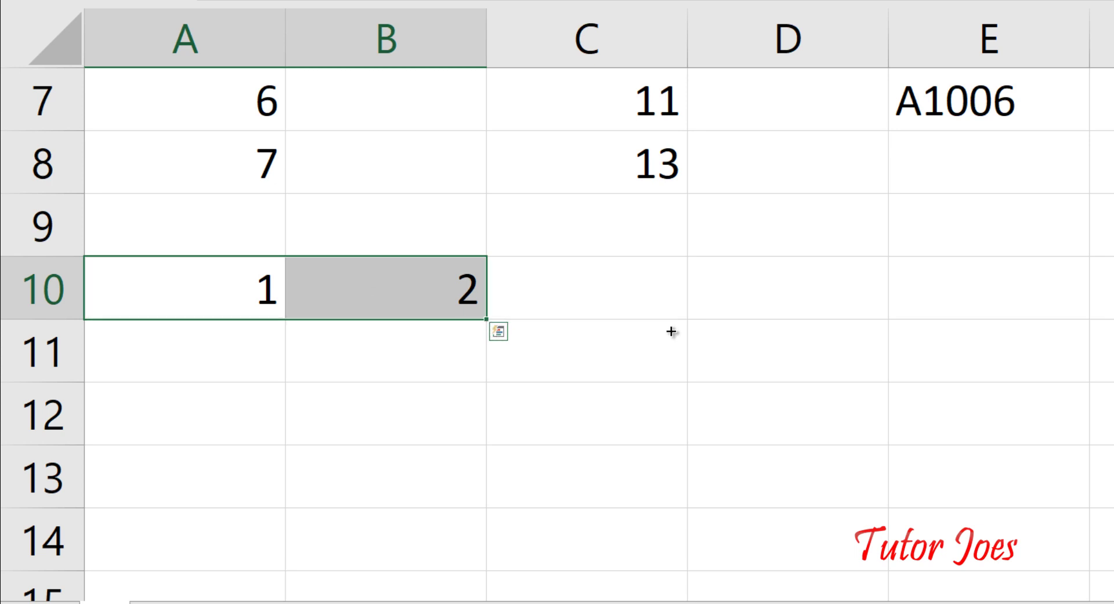
scroll(1081, 399, up, 2)
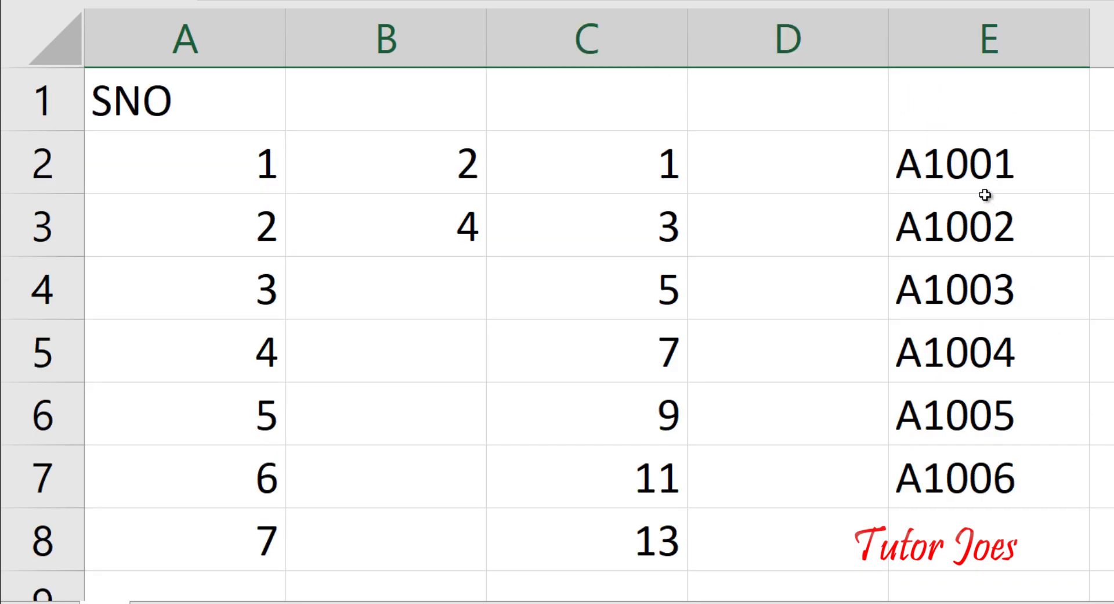
Enter 1 in F2 and the formula =F2+1 in F3, which displays 2
click(954, 176)
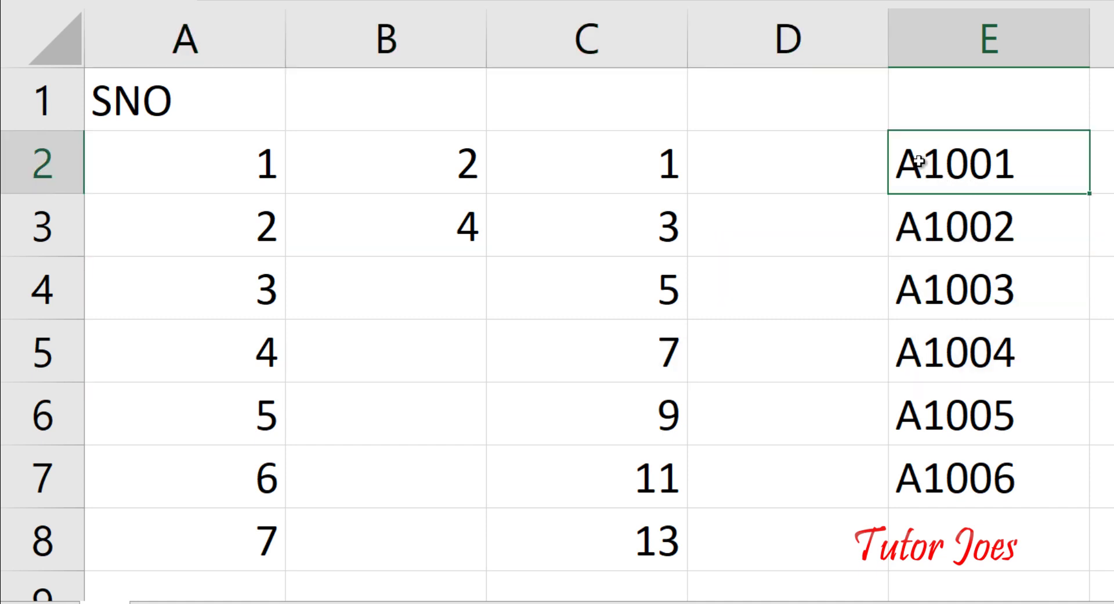
click(263, 170)
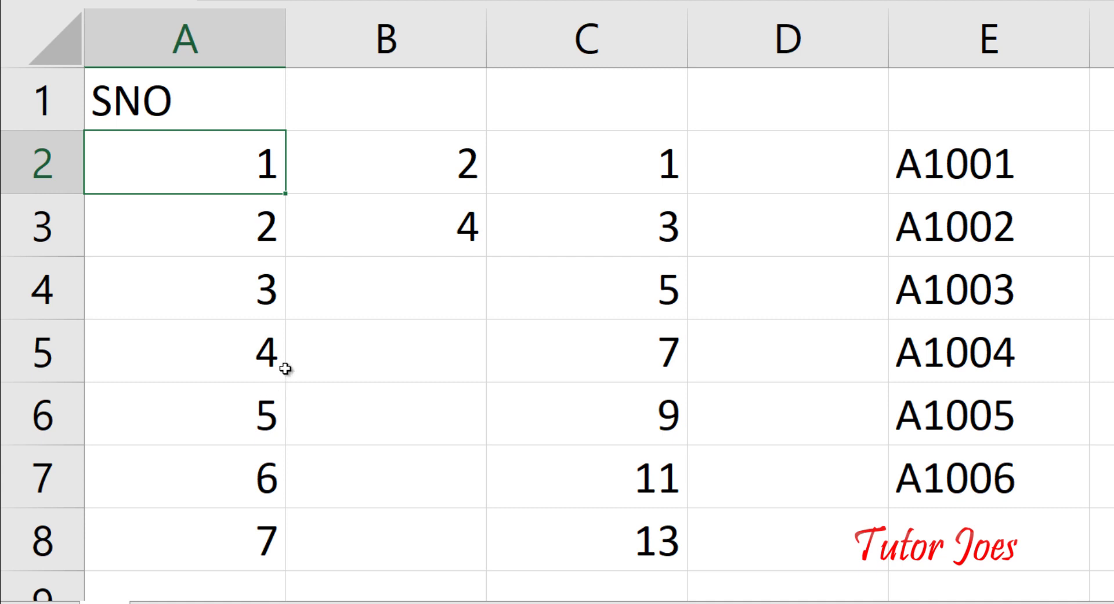
click(1102, 162)
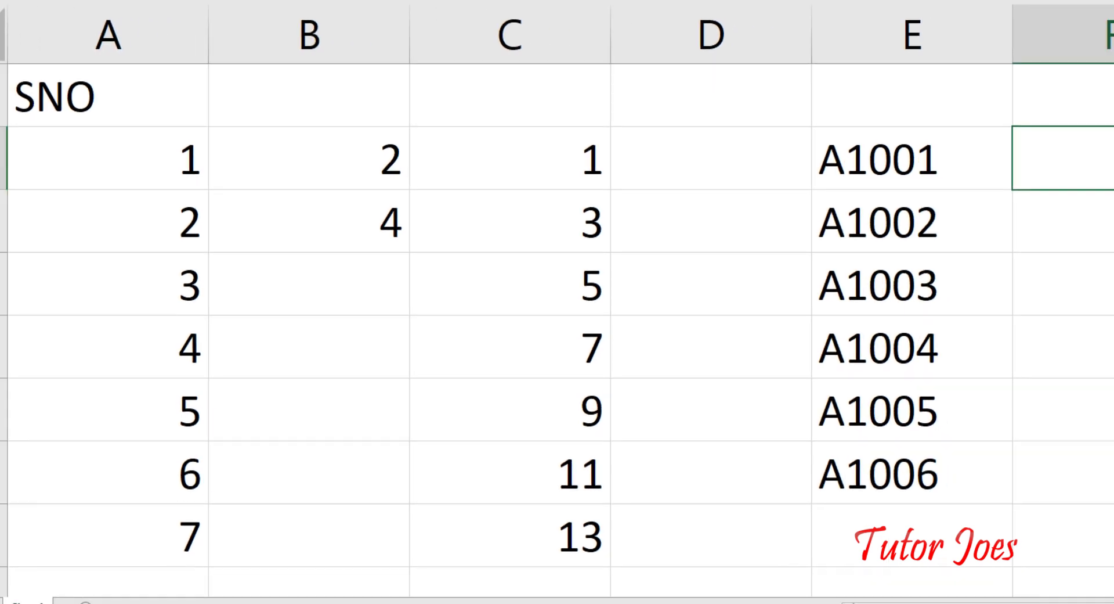
text(1)
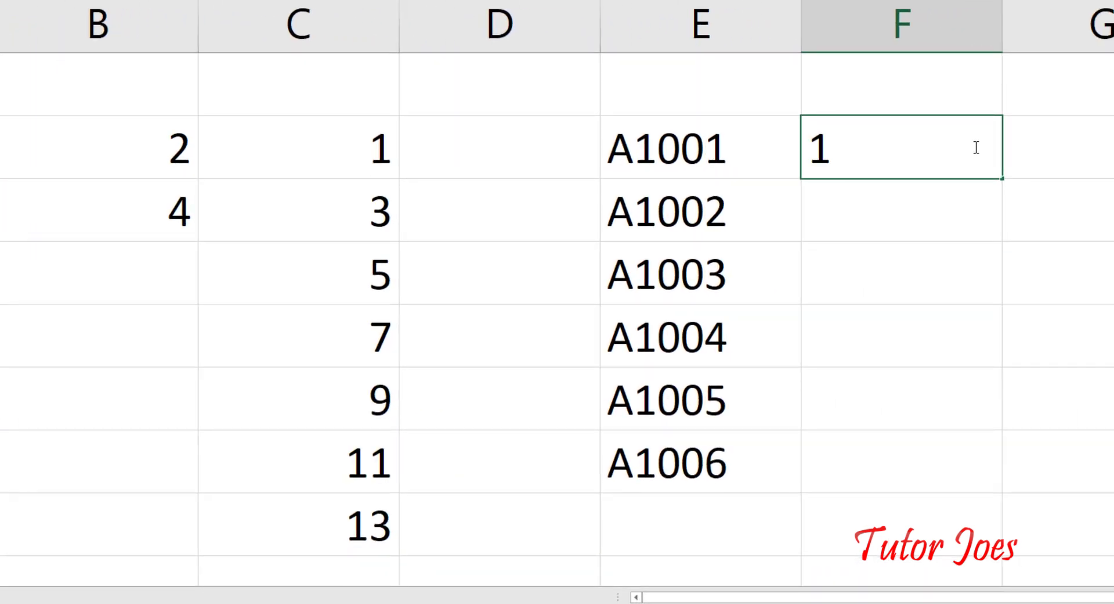
key(Return)
text(=)
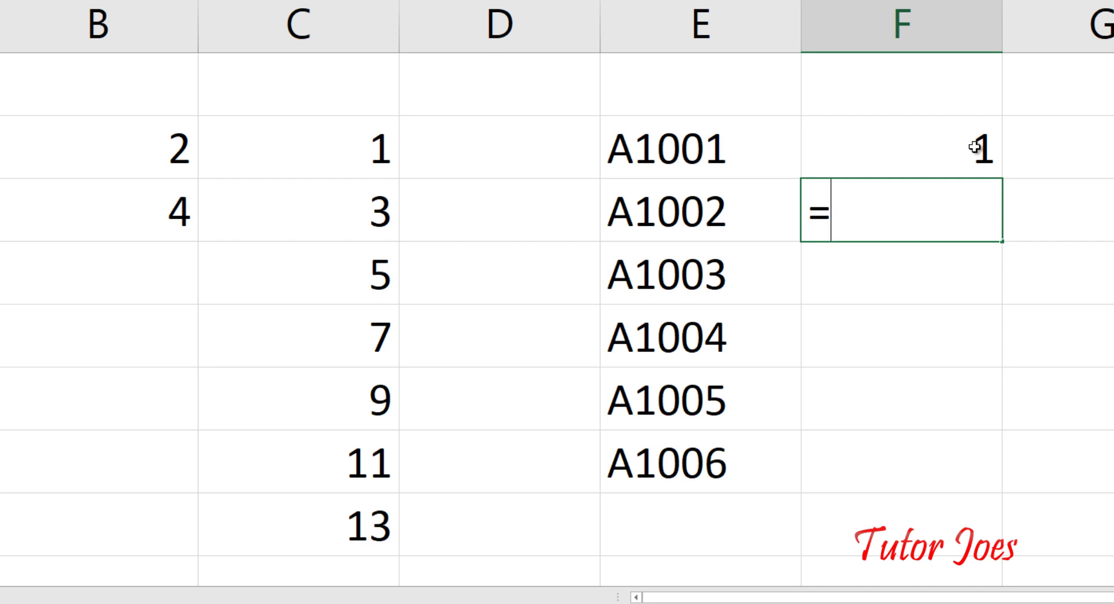
click(975, 147)
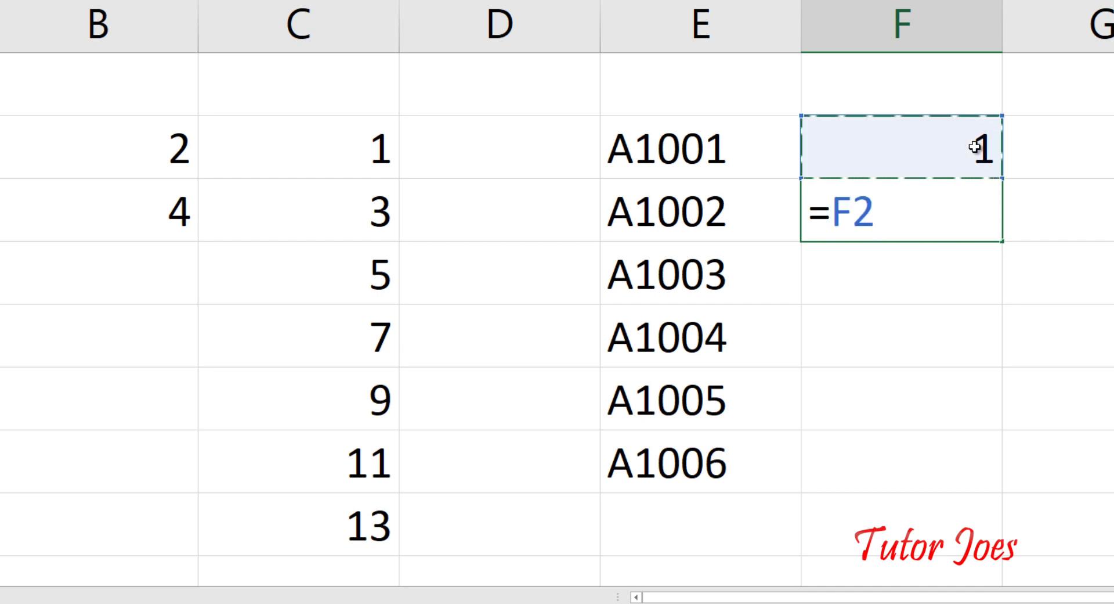
text(+1)
key(Return)
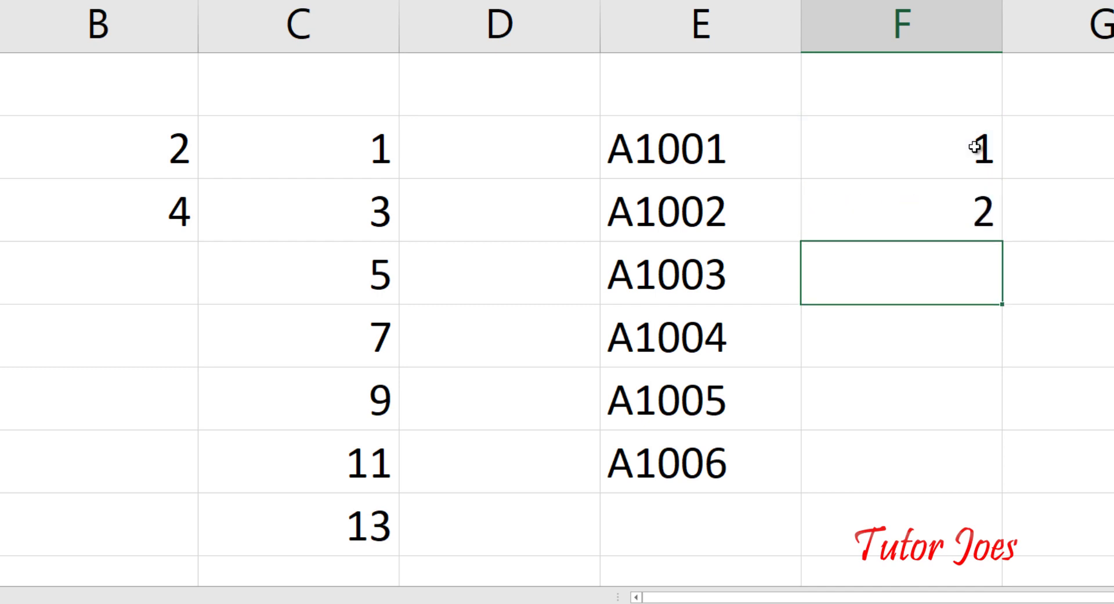
click(965, 214)
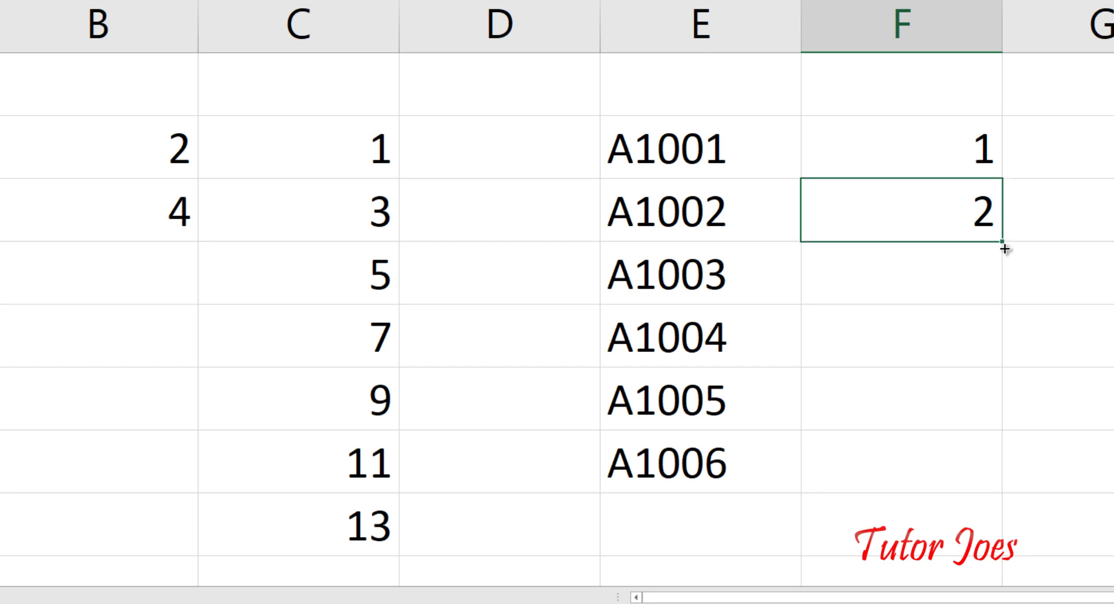
Copy the =F2+1 formula down to F7 and inspect the copied formulas in F4 and F5
drag(1005, 249, 978, 464)
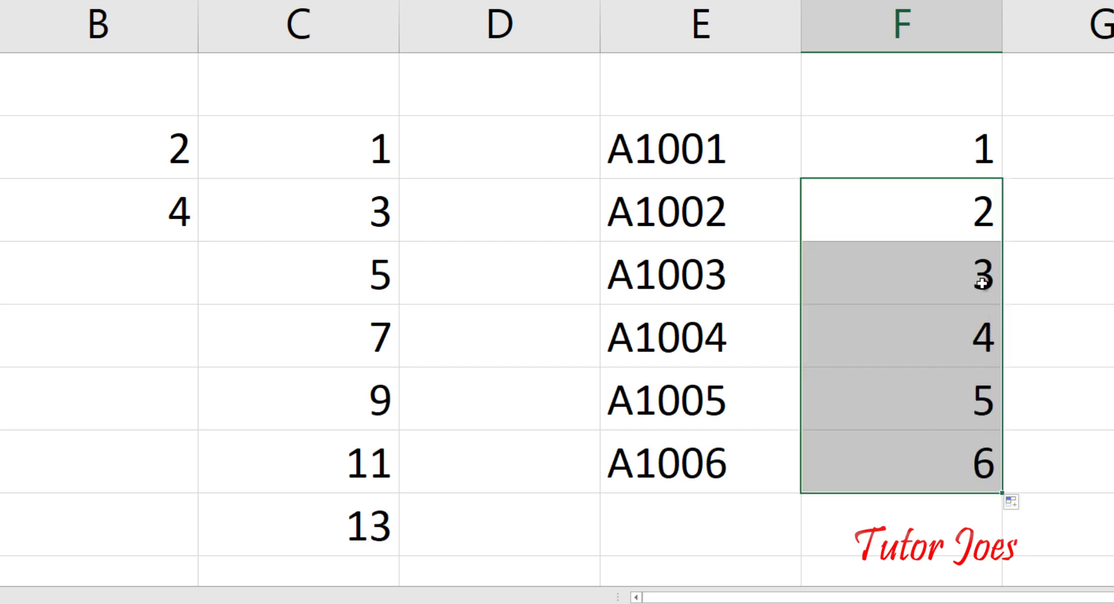
double_click(982, 283)
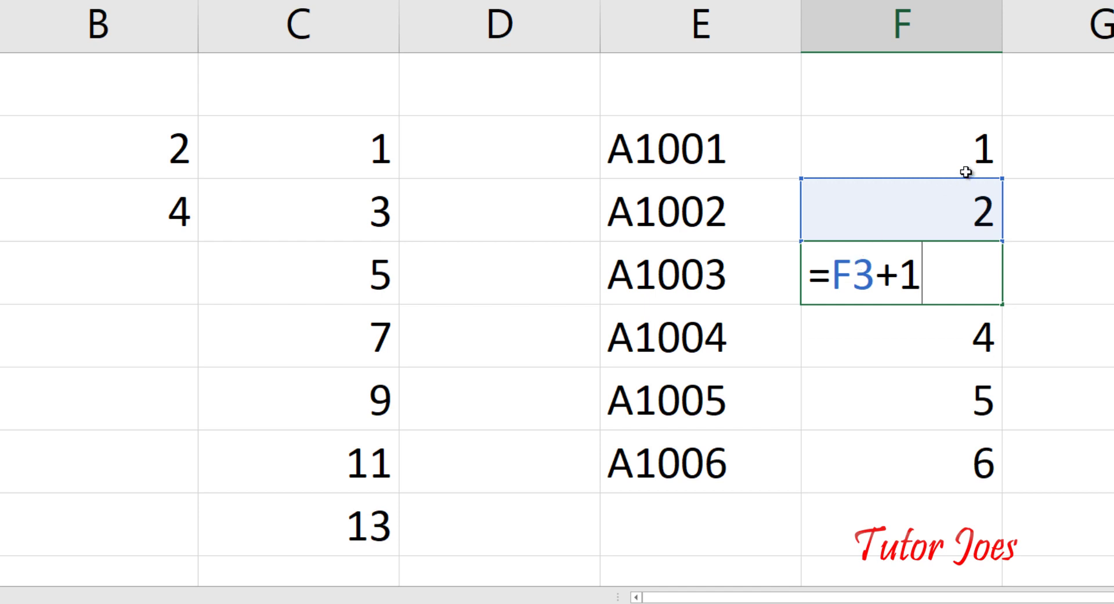
double_click(944, 354)
key(Escape)
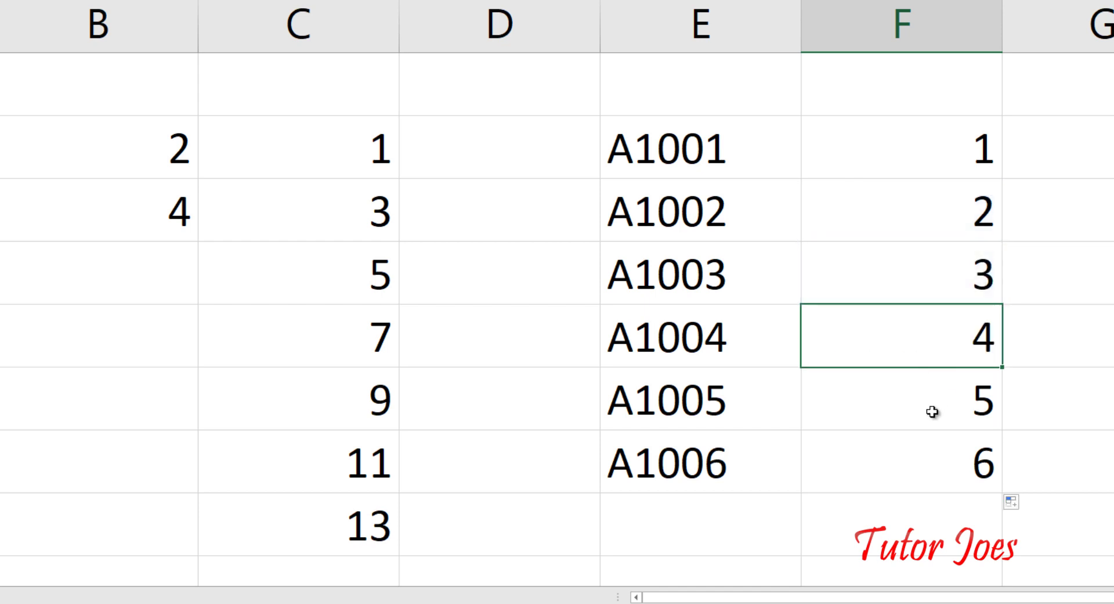
Review the 1–6 values in column F and the =F2+1 formula in F3 without changes
drag(963, 146, 966, 426)
click(956, 144)
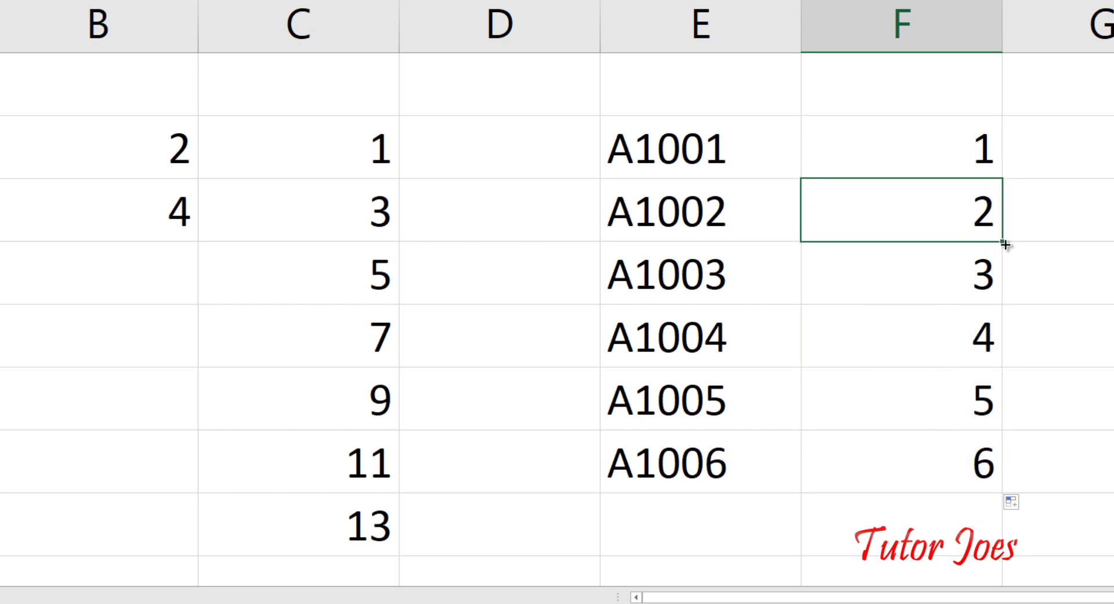
drag(981, 228, 1002, 458)
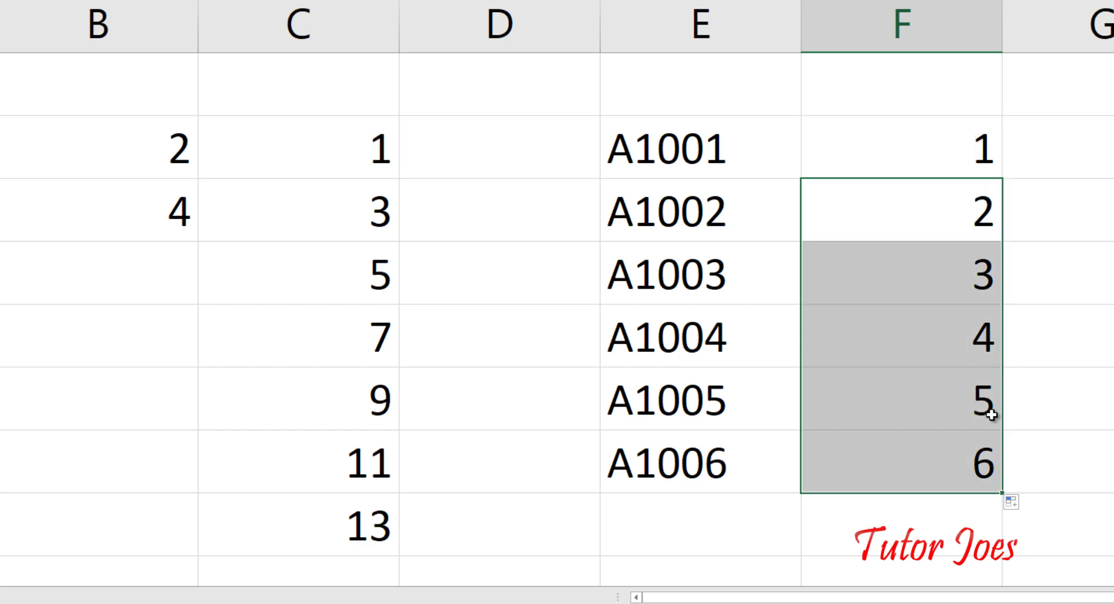
double_click(923, 197)
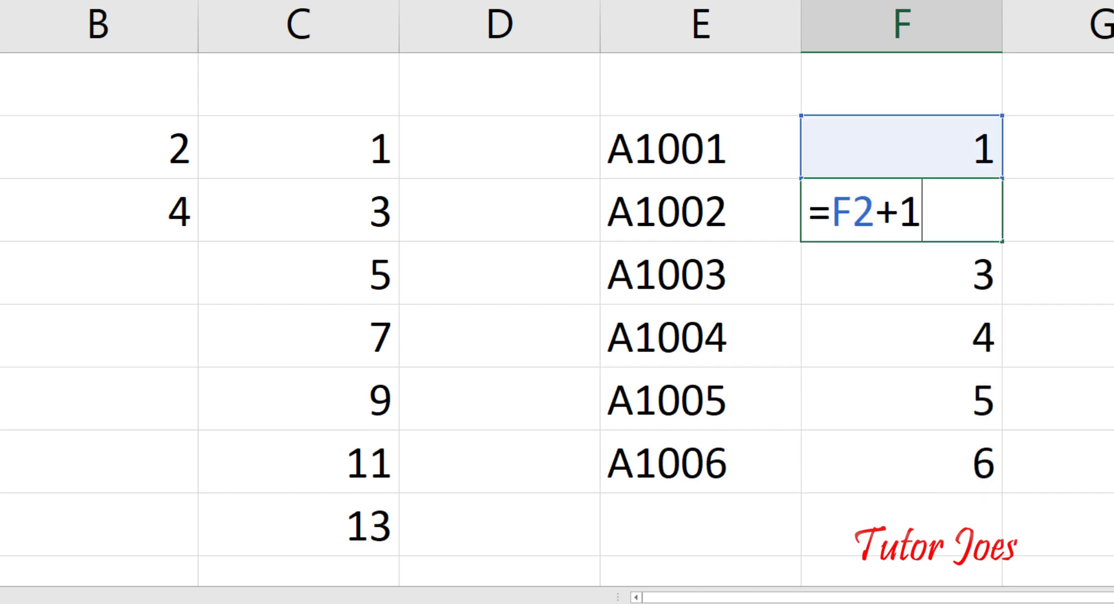
key(Return)
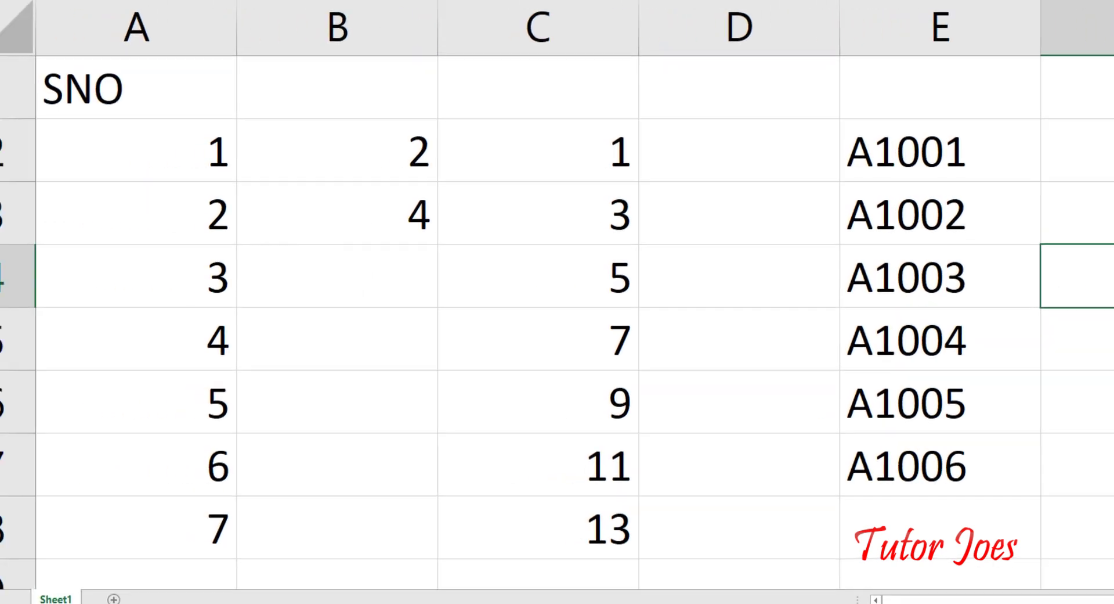
click(170, 152)
drag(170, 152, 172, 530)
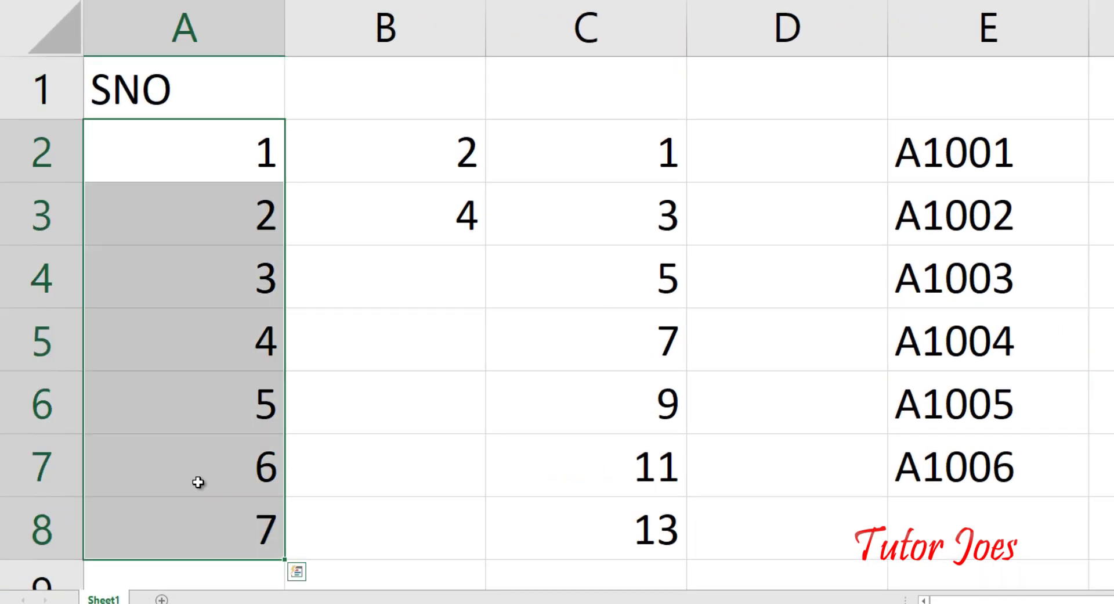
click(276, 153)
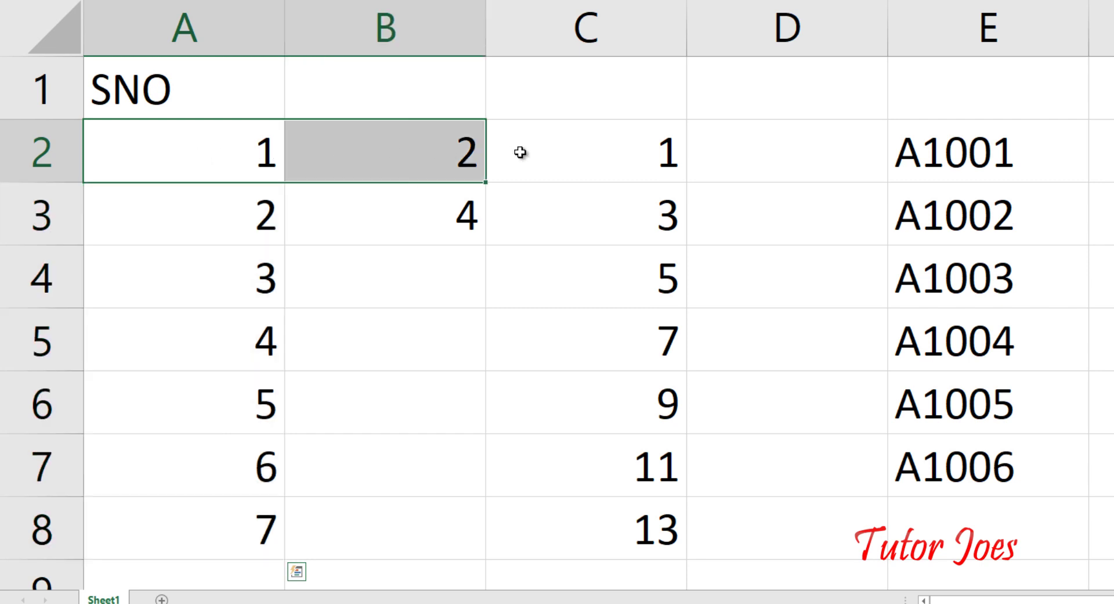
drag(275, 154, 523, 153)
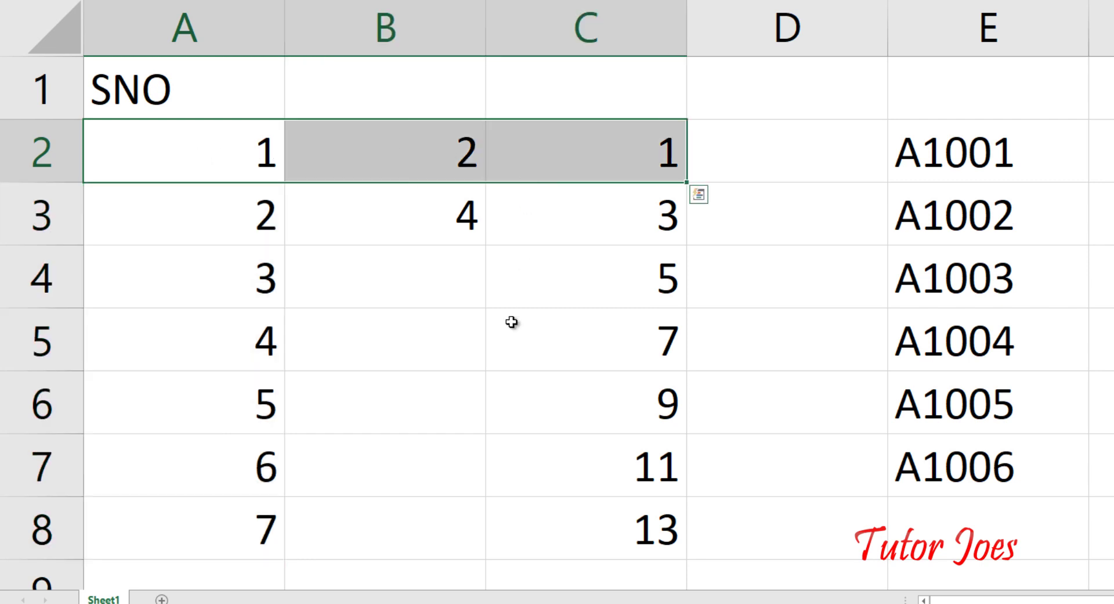